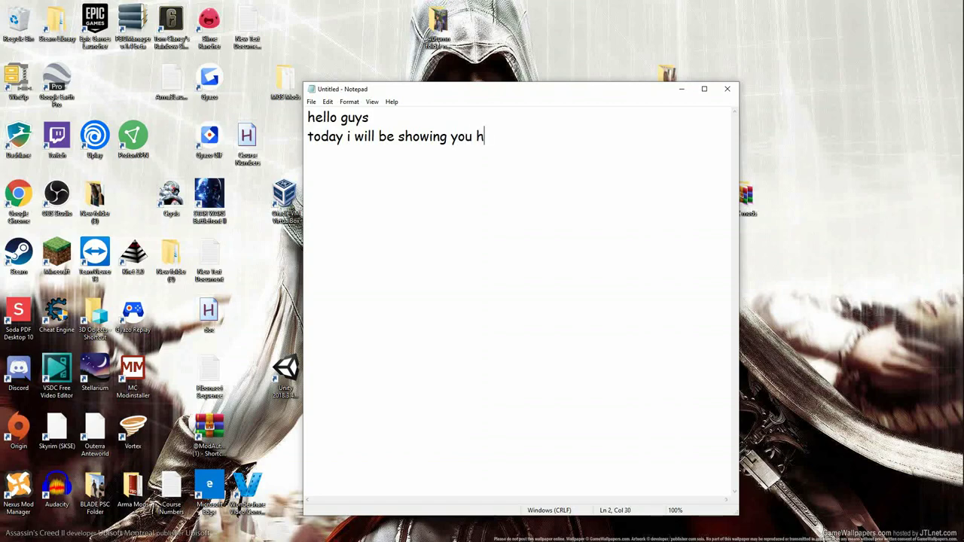
Complete the intro sentence about how to install mods on forge 1.12.2 for the owner's forge server on minecraft java edition.
text(all )
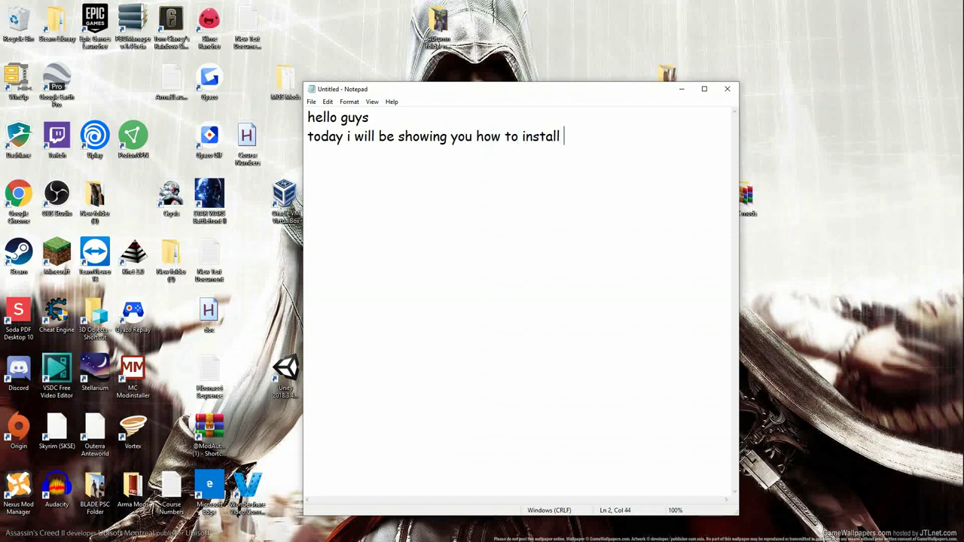
text(mods on for)
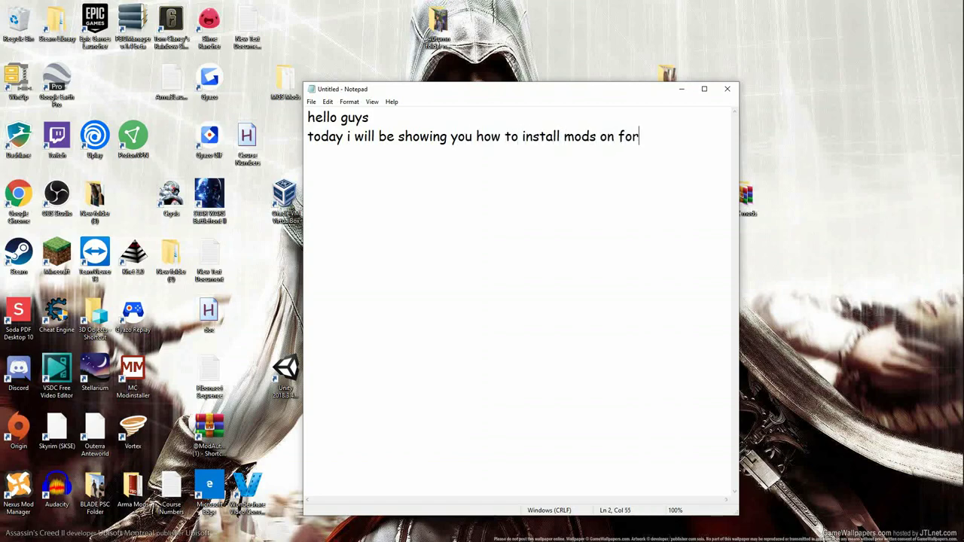
text(ge 1.12.2 for)
key(Return)
text(tony)
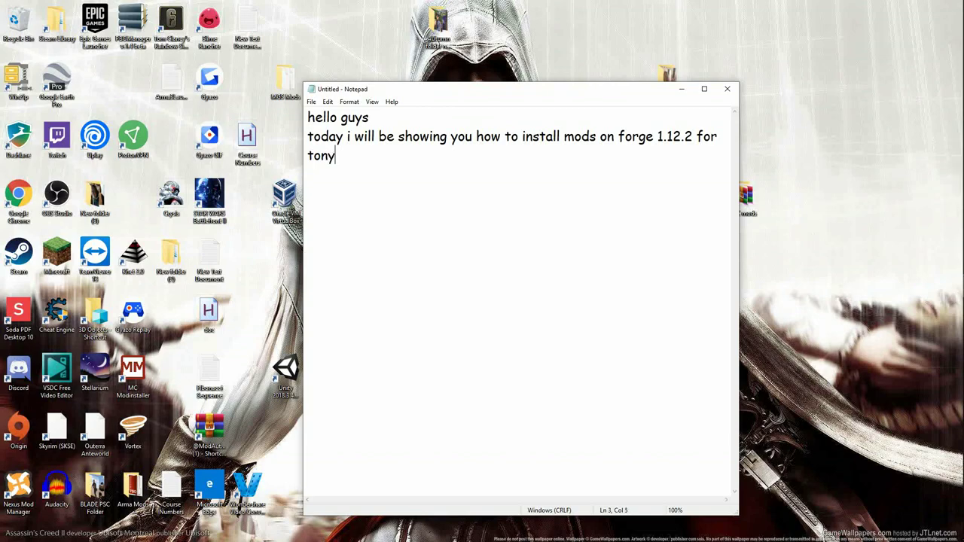
text('s forge server on )
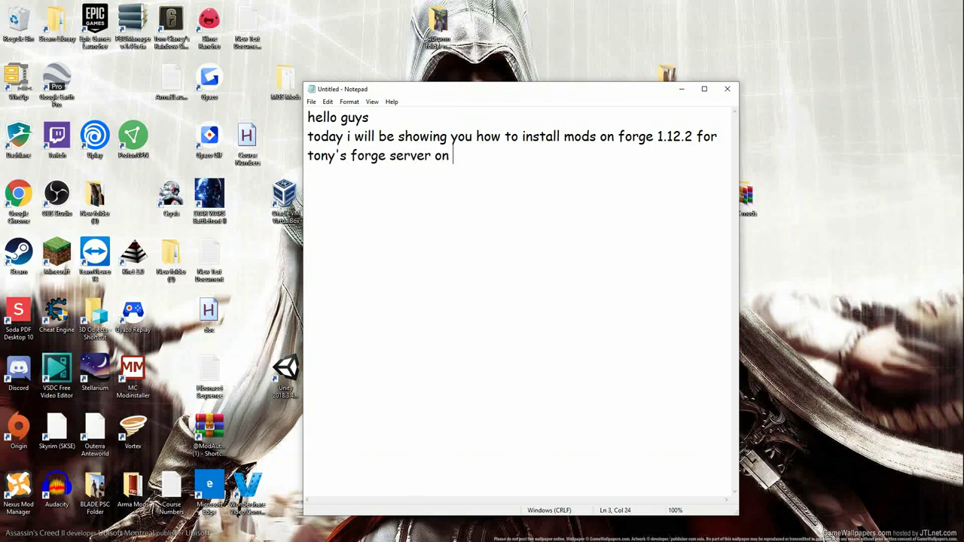
text(minec)
key(BackSpace)
text(ecraft java edition  )
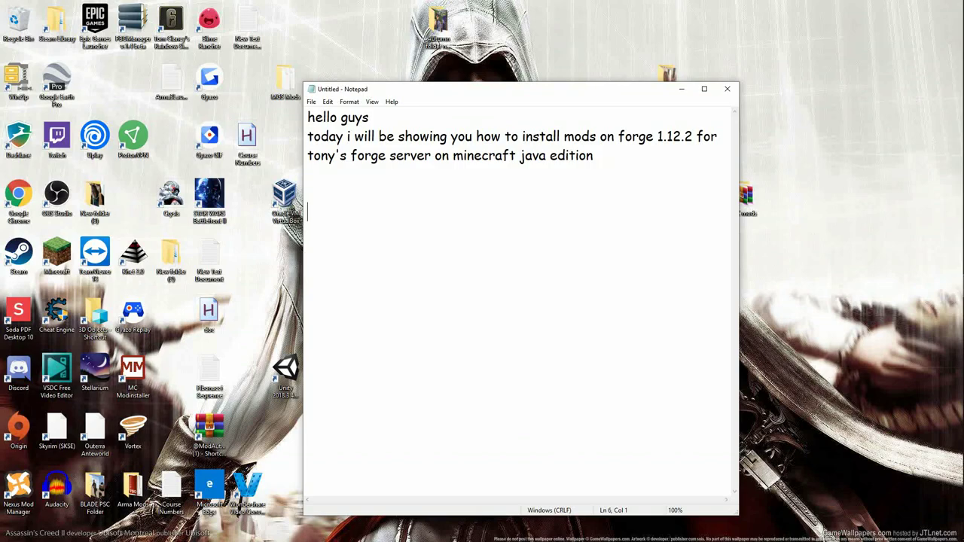
Add the lines "First you will need to install the latest version of forge" and "(I put the link in the descrpition below)".
text(First you will need)
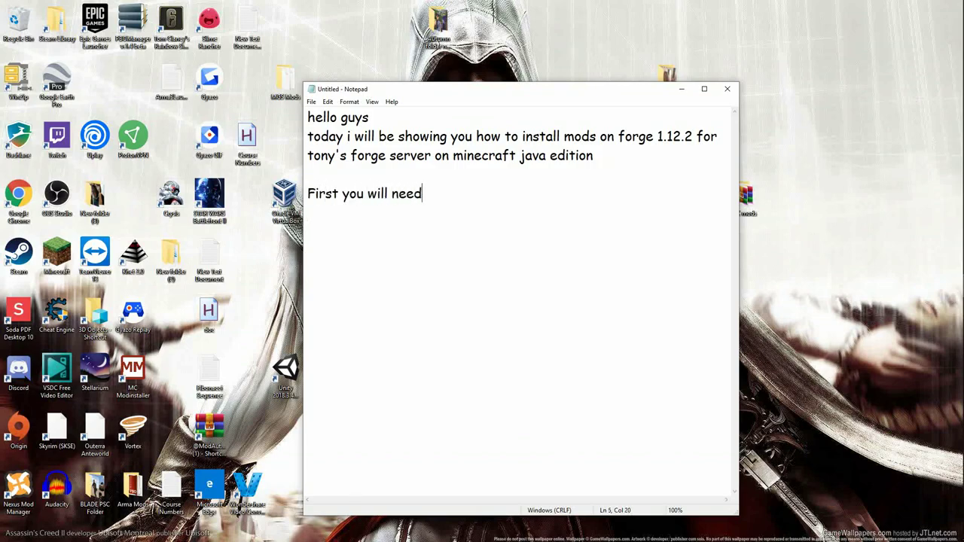
text( to install the latest version of forge)
key(Return)
text((I put hte)
key(BackSpace)
key(BackSpace)
key(BackSpace)
text(the link in the d)
text(escp)
text(pit)
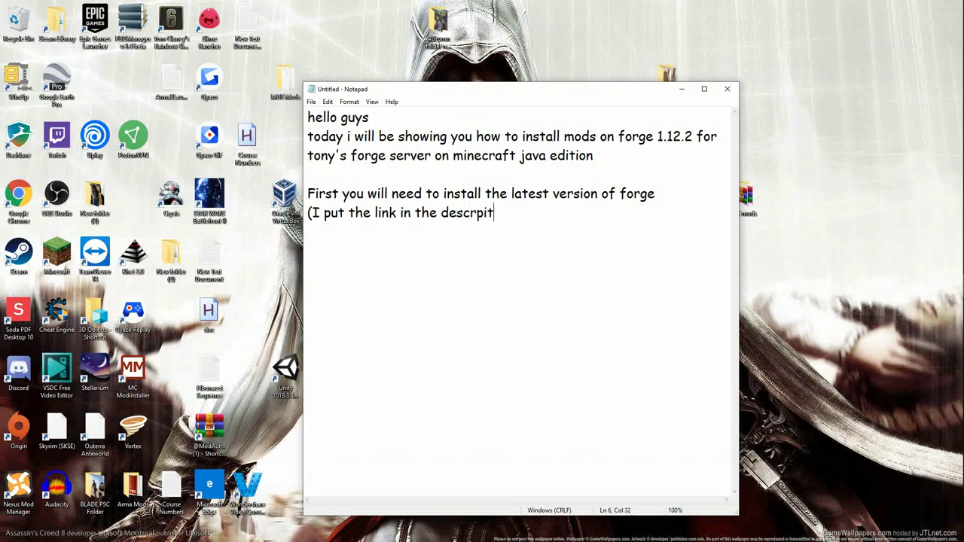
text(ion below)
text(+)
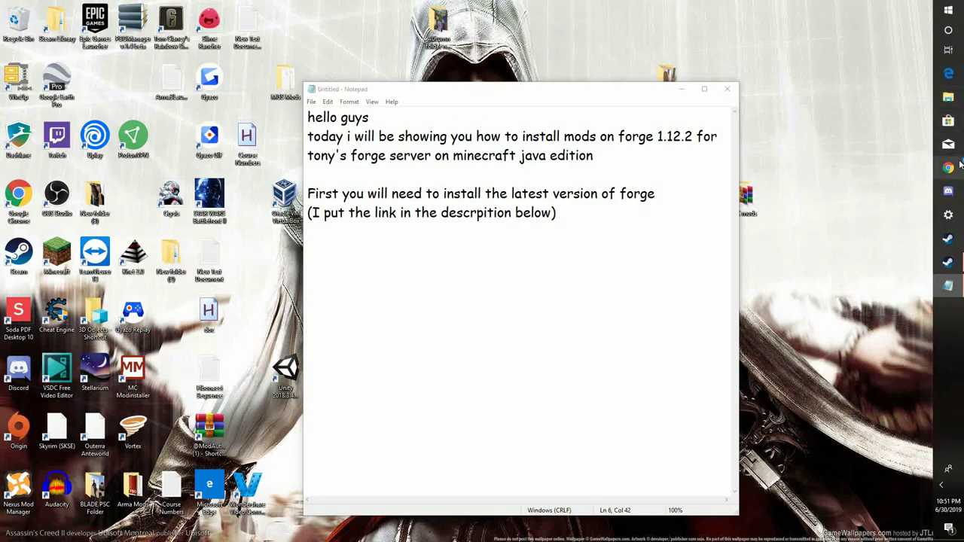
Switch to Chrome, search Google for "forge" and open the first result.
click(959, 168)
text(f)
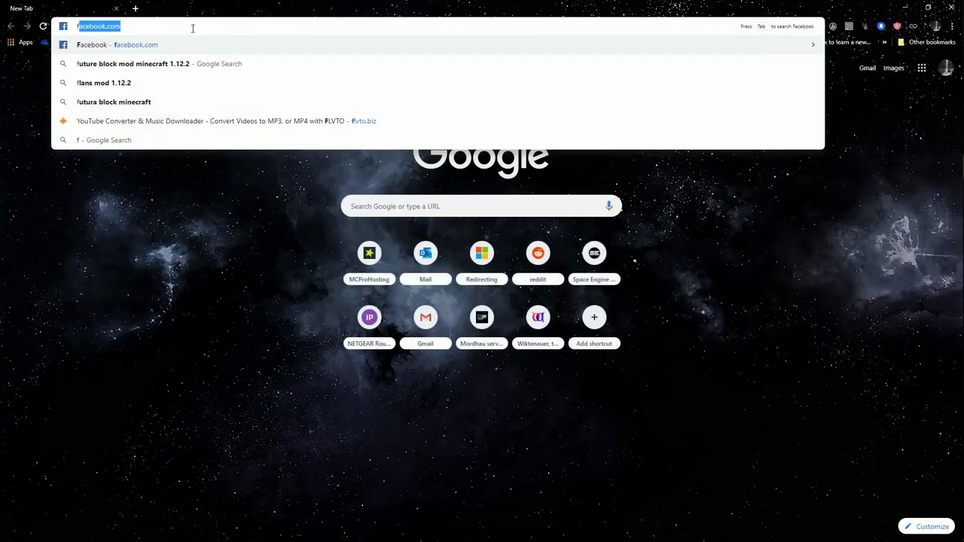
text(orge)
key(Return)
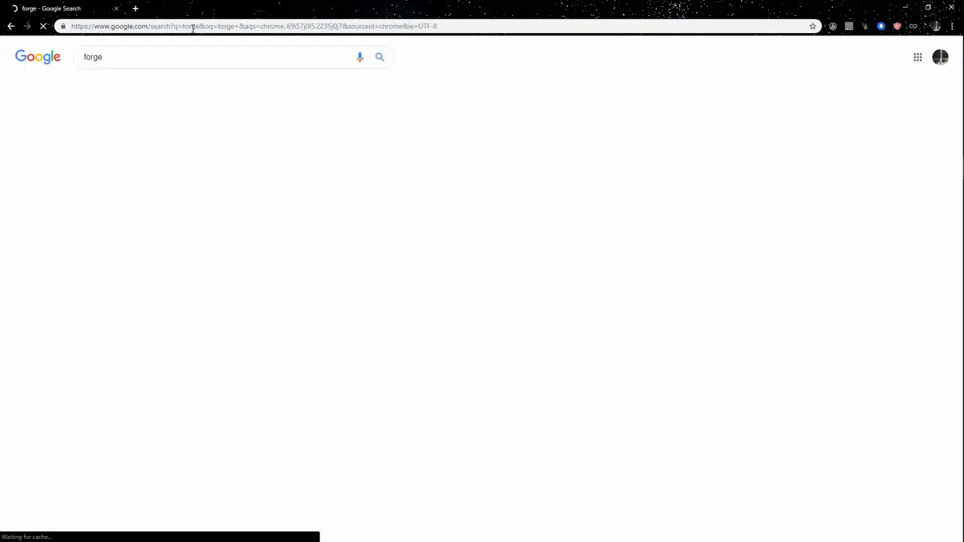
click(131, 134)
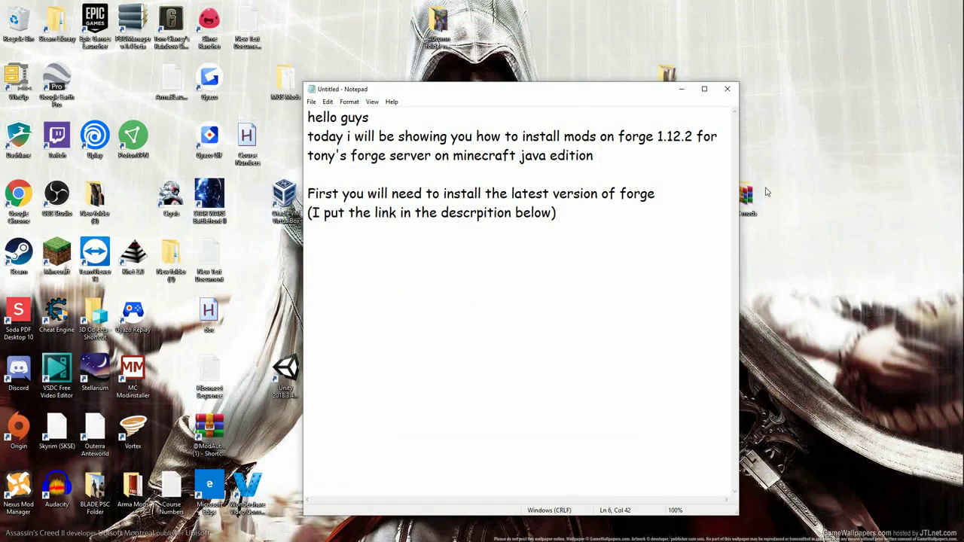
In Notepad, add the lines "download and run" and "(I already have)" below a blank line.
key(Return)
key(Return)
text(downo)
key(BackSpace)
text(load and )
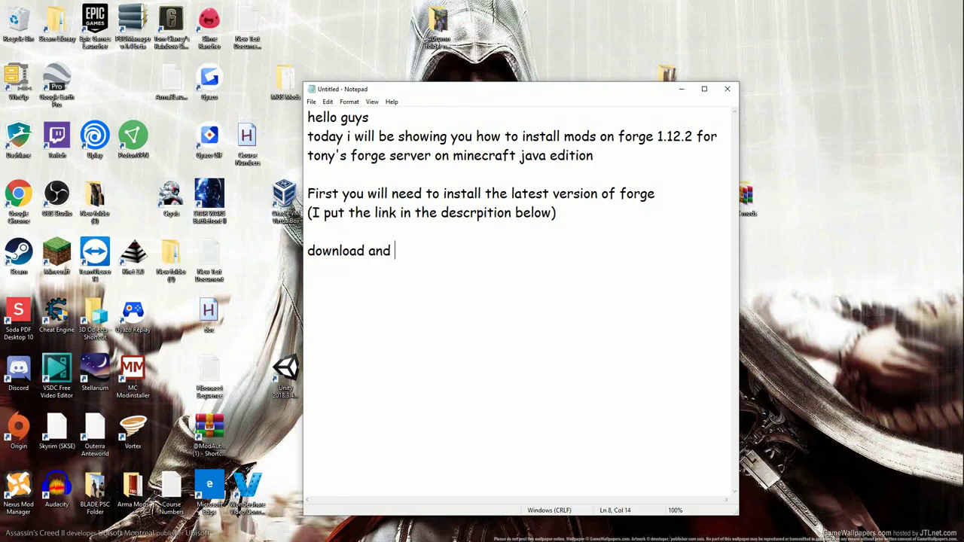
text(run (I already have)
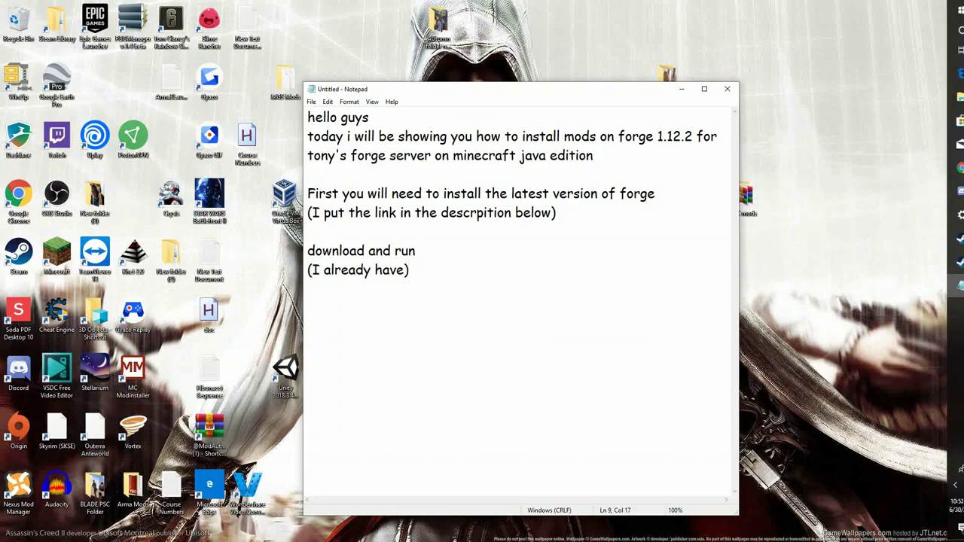
Search Windows for "forge" and launch forge-1.12.2-14.23.5.2838-installer-win.exe.
click(948, 30)
text(forge)
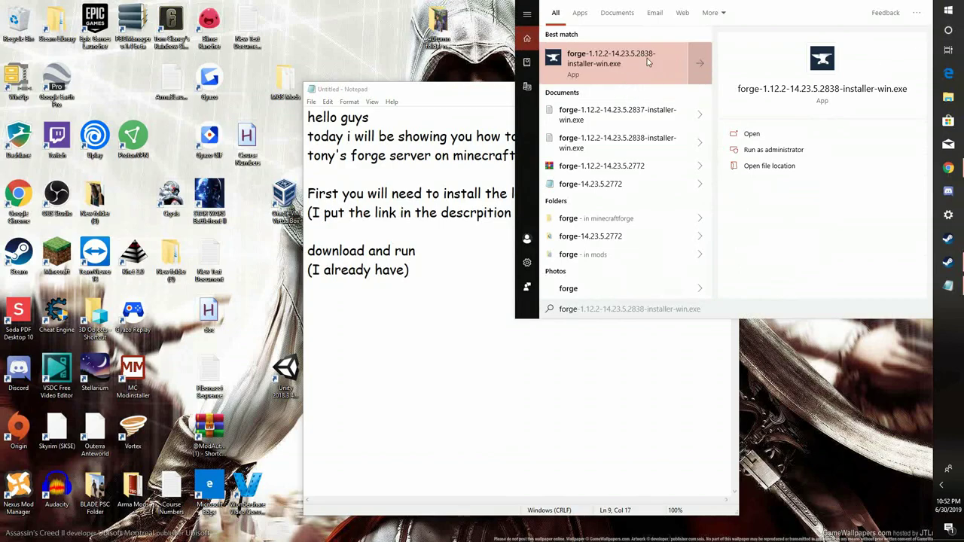
drag(649, 67, 451, 211)
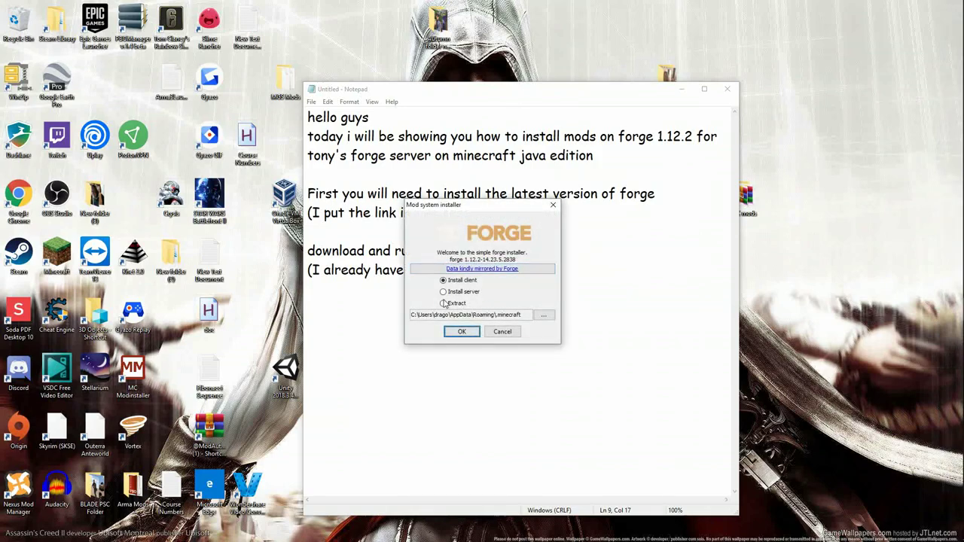
Back in Notepad, add the line "Install client" to the instructions.
click(374, 306)
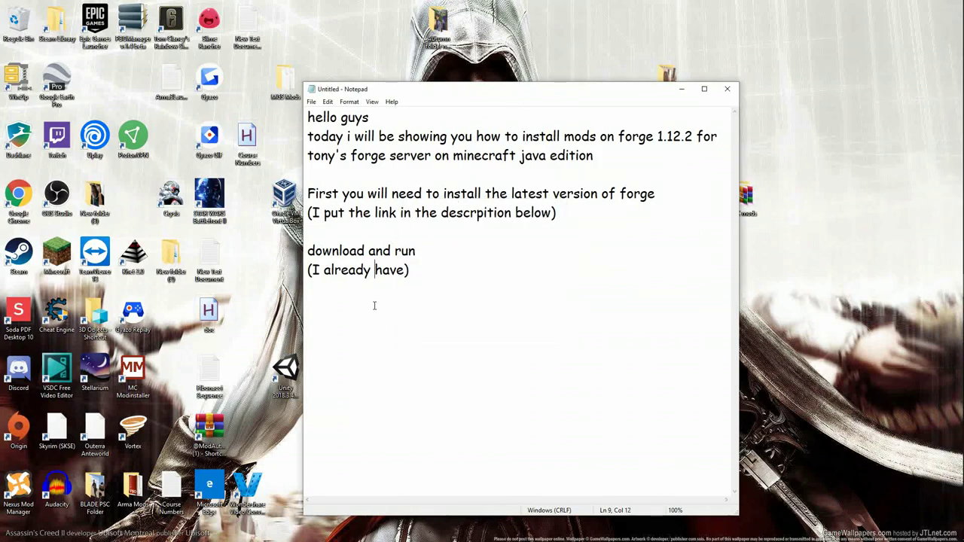
key(Return)
text(Intall)
key(BackSpace)
key(BackSpace)
key(BackSpace)
key(BackSpace)
key(BackSpace)
text(stall client)
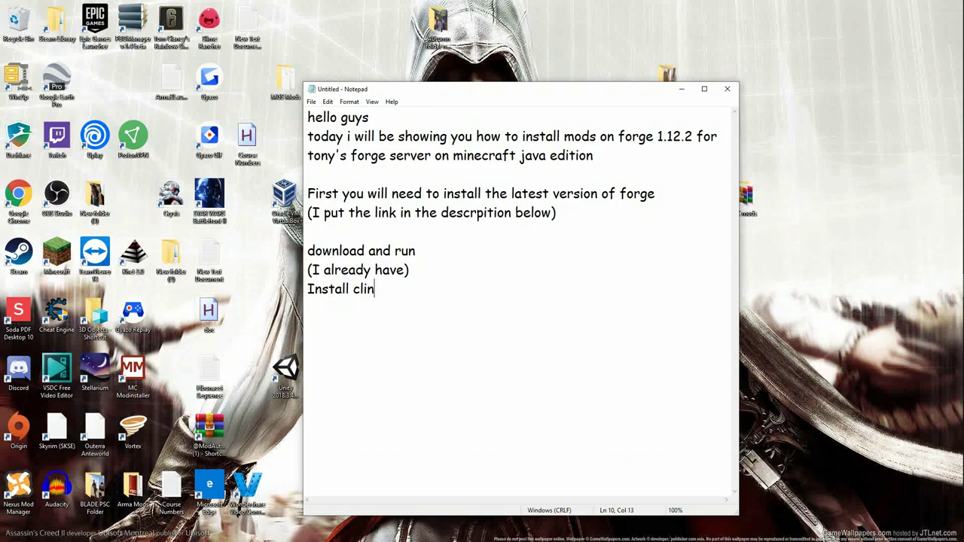
Return to the Forge installer and run it with the Install client option into the .minecraft folder.
key(alt+Tab)
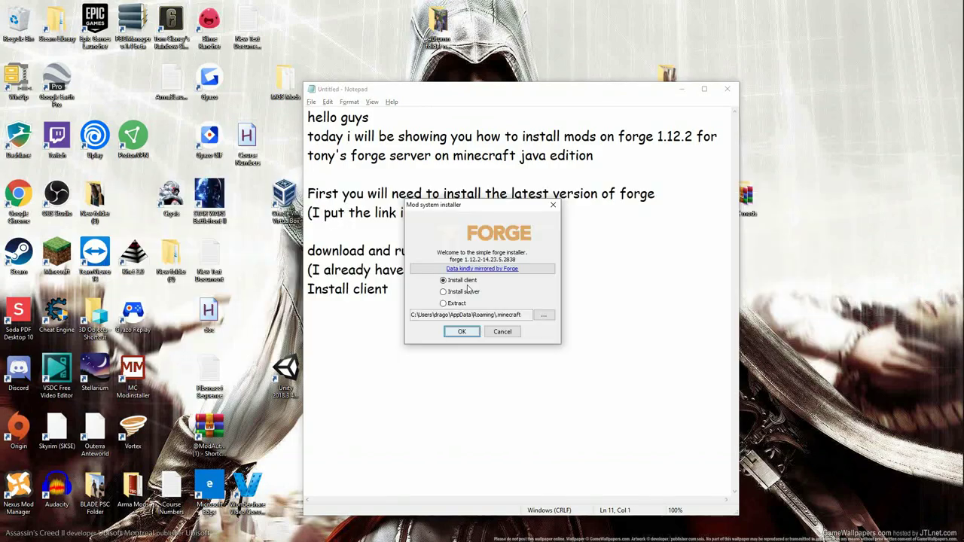
click(461, 332)
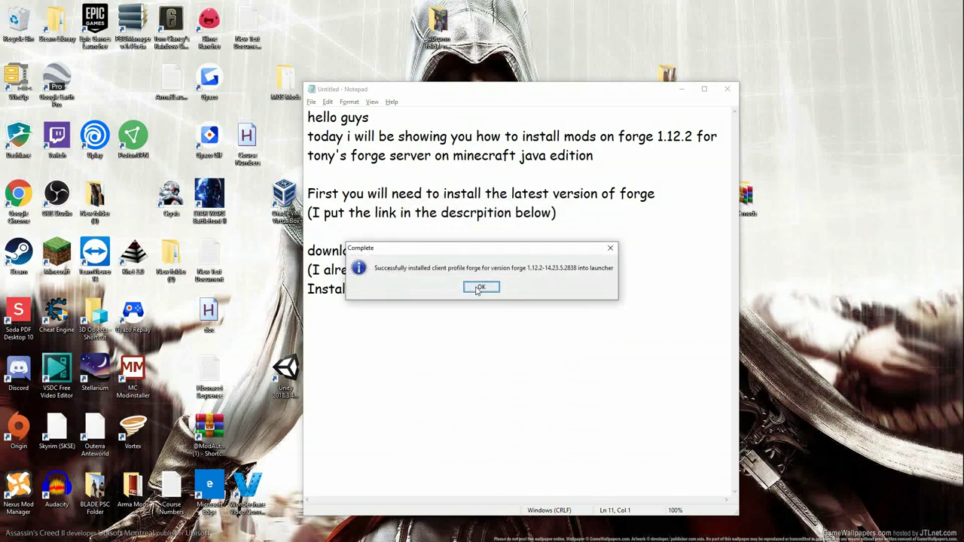
Add the instruction "now go to your roaming by going to your run" to the Notepad text, spaced below the previous lines.
key(Return)
key(Return)
text(n)
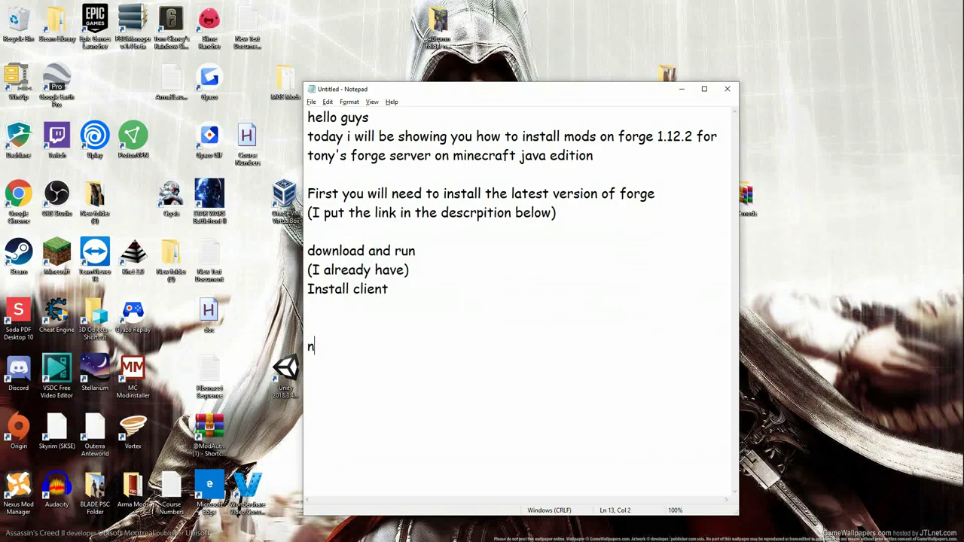
text(ow go to your roaming b)
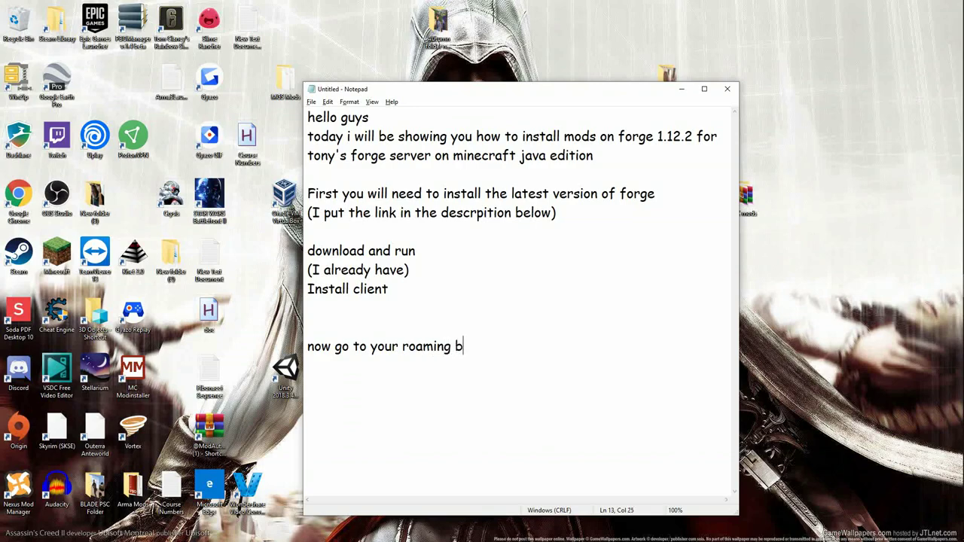
text(y going to your ap)
key(BackSpace)
key(BackSpace)
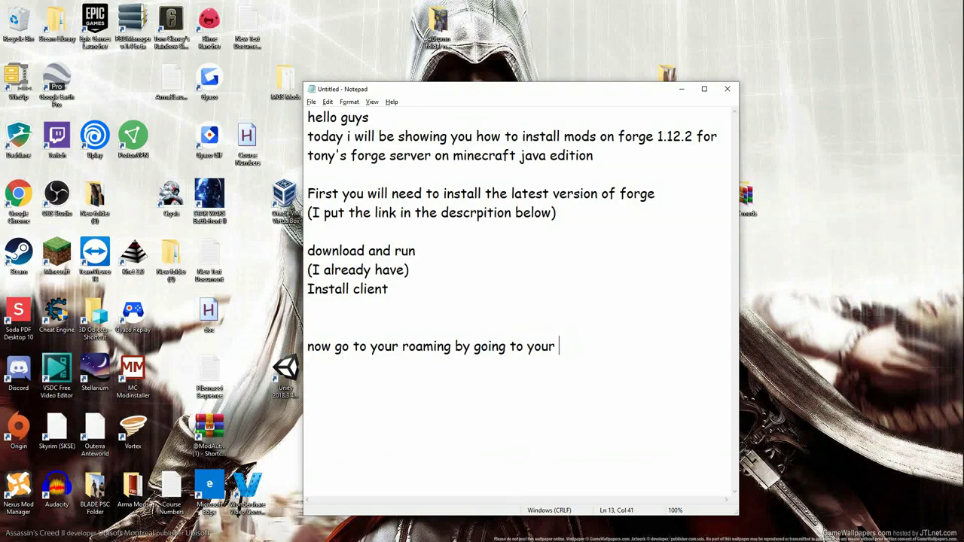
text(%)
key(BackSpace)
text(run)
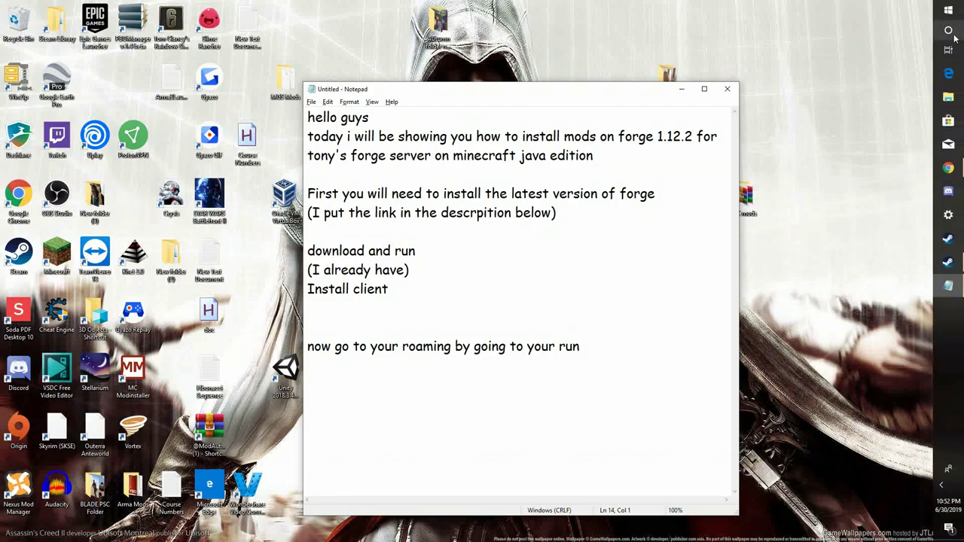
Find and open the Windows Run dialog.
click(955, 10)
text(run)
key(Return)
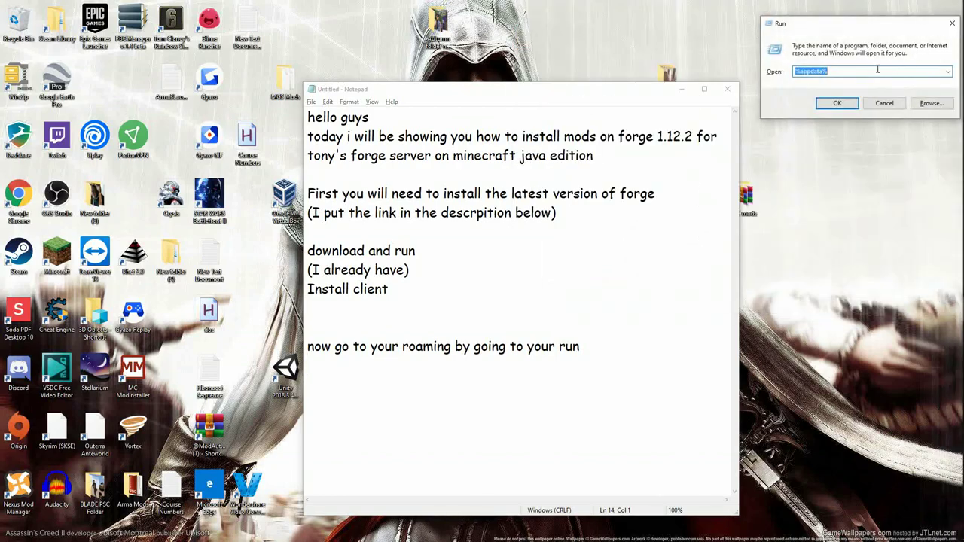
In Notepad, add the line "type in %appdata% and hit "ok"".
click(445, 477)
text(type in)
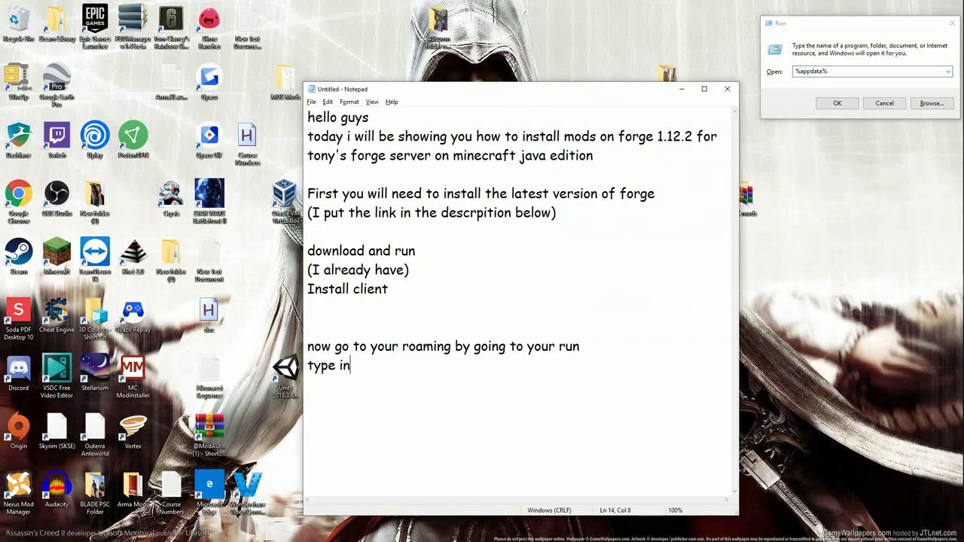
text( %)
key(BackSpace)
text(%)
key(BackSpace)
text(%appdata#)
key(BackSpace)
text(% and hit)
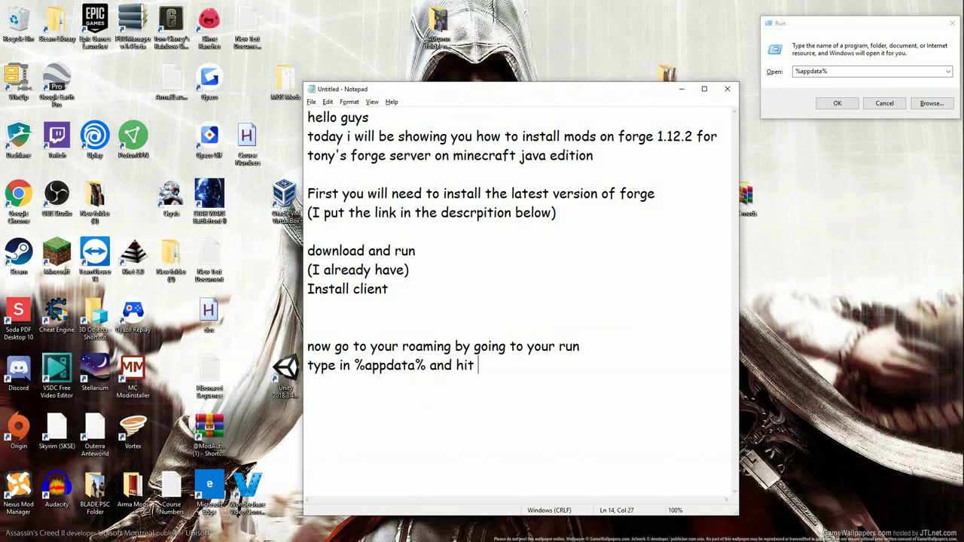
text( "ok)
Run %appdata% from the Run dialog and open the .minecraft folder inside Roaming.
click(841, 107)
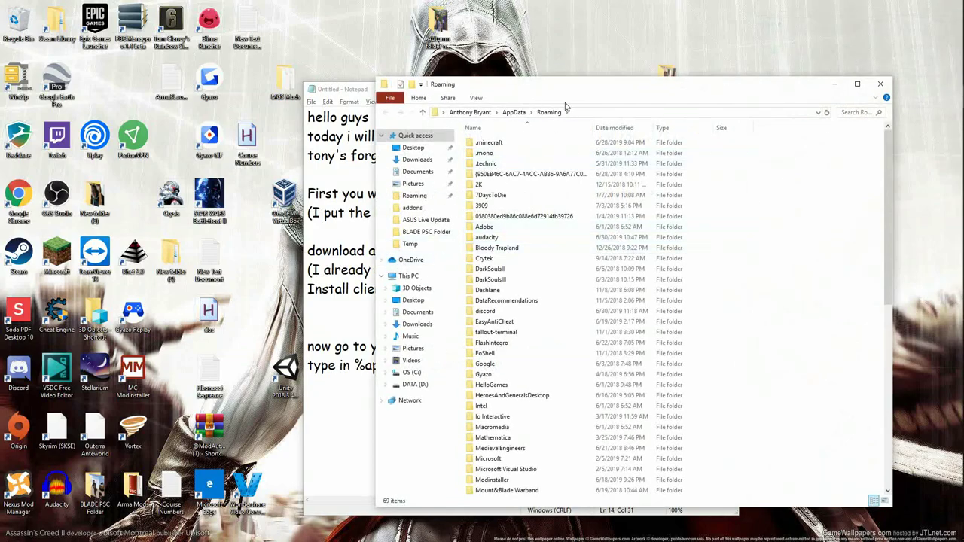
double_click(512, 148)
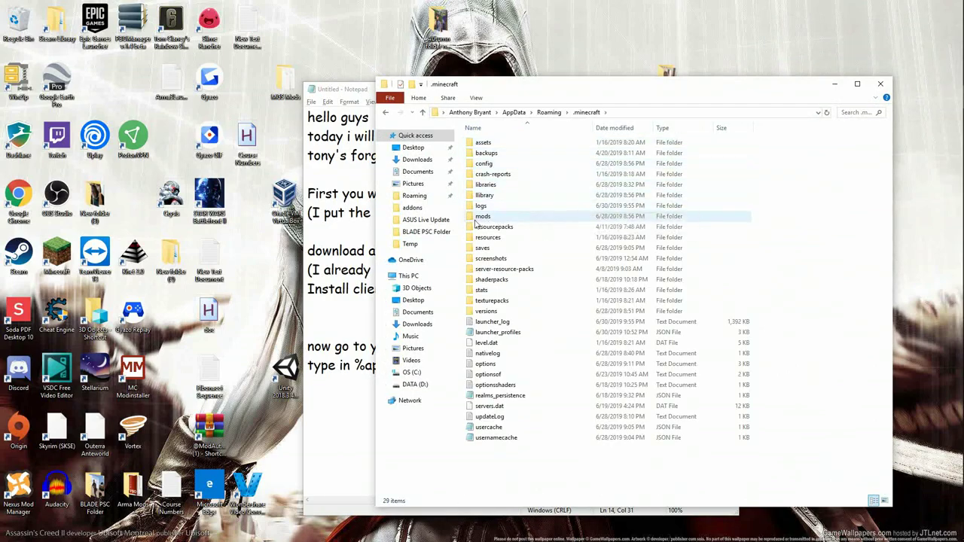
Add the Notepad lines "you should see a "mods" folder" and "double click to open it".
click(345, 411)
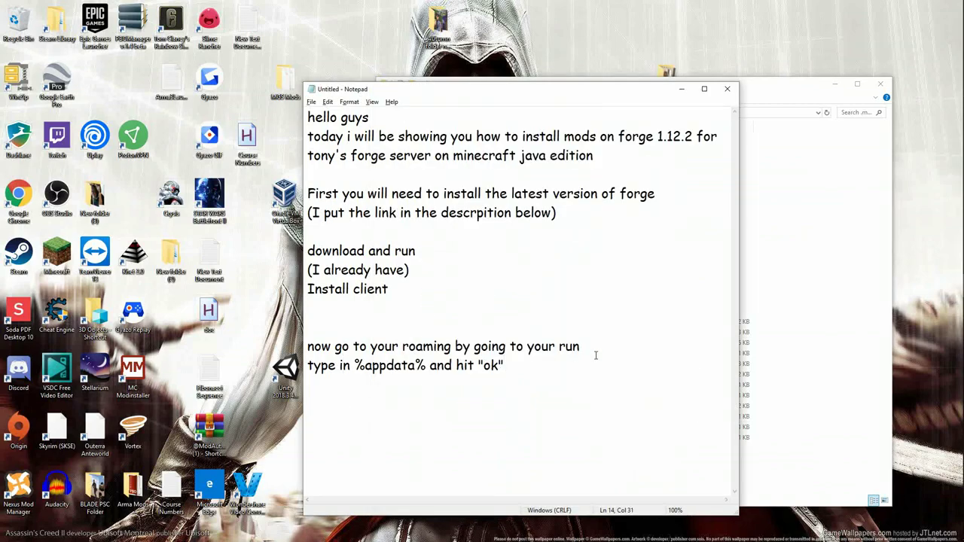
text(you should see a "mods" folder)
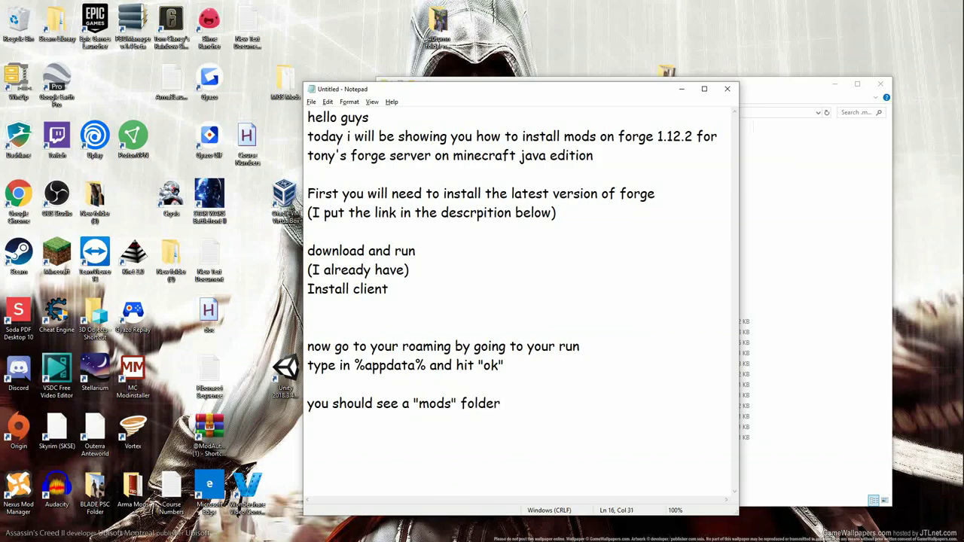
key(Return)
text(double click to open it)
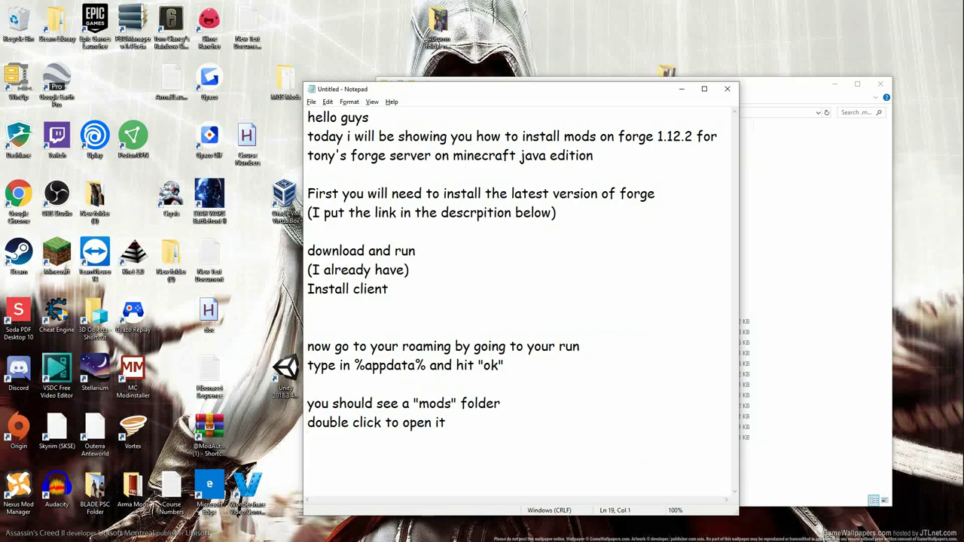
Open the mods folder inside .minecraft, and open the desktop mods item in a second window beside it.
click(808, 96)
drag(783, 86, 575, 110)
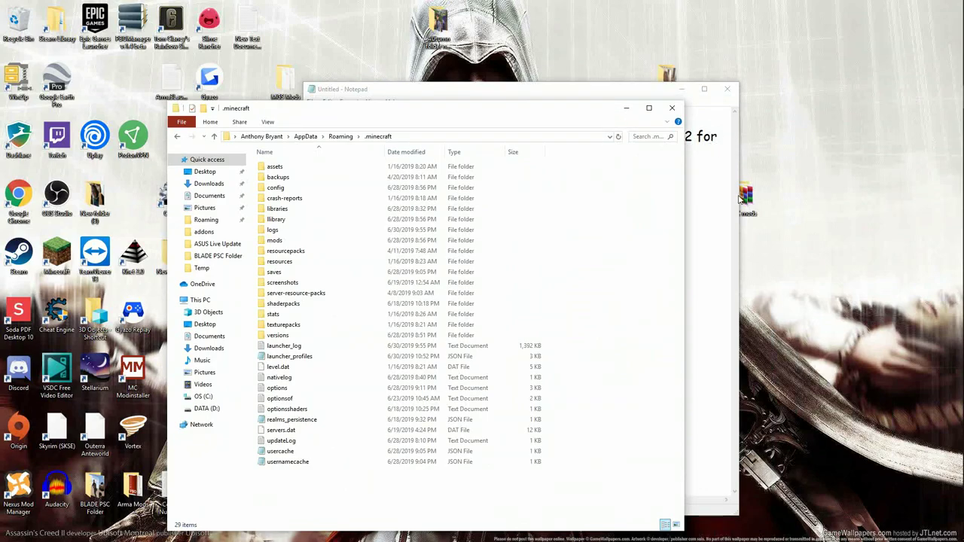
double_click(337, 241)
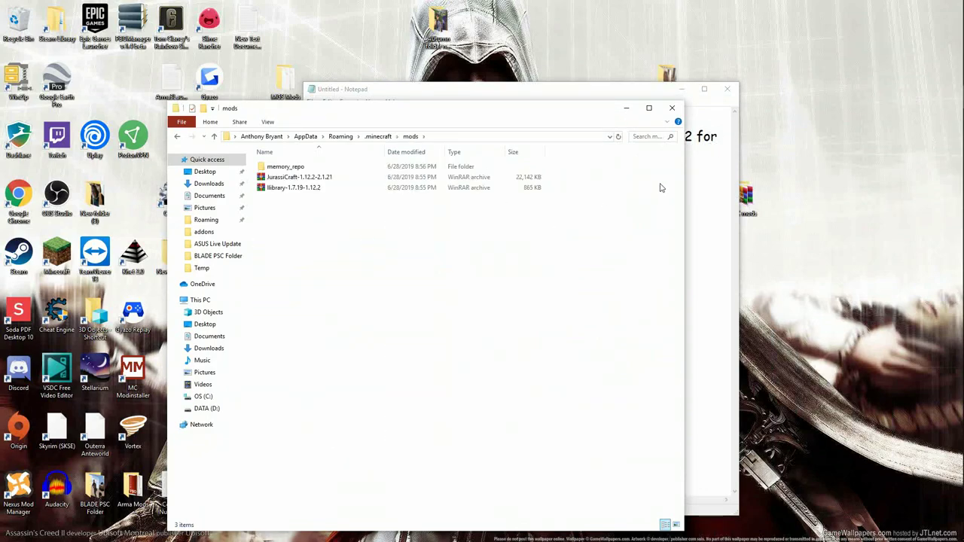
double_click(746, 194)
drag(437, 15, 746, 112)
Add the Notepad lines "if you dont see the mods folder, run minecraft and chose the forge profile".
click(593, 95)
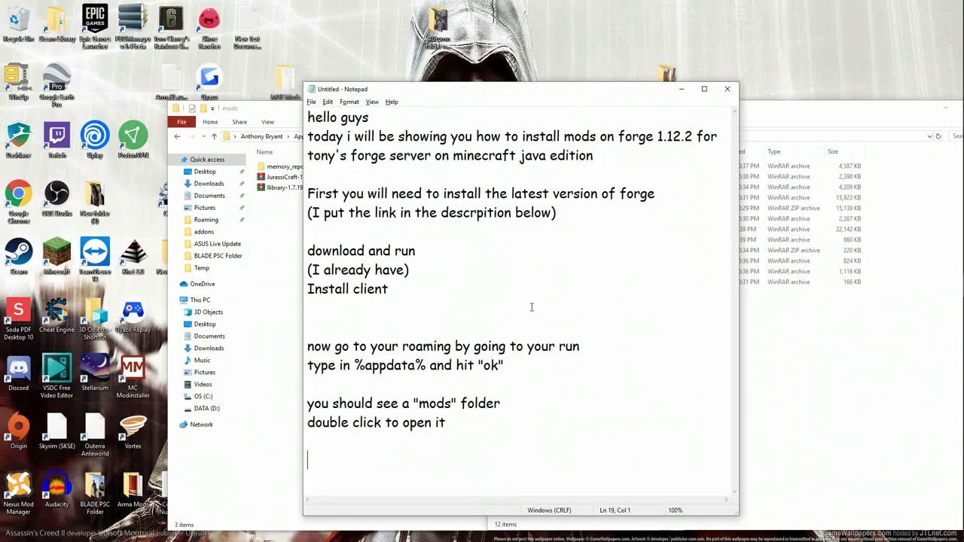
text(if yo)
key(BackSpace)
key(BackSpace)
text(you dont see the)
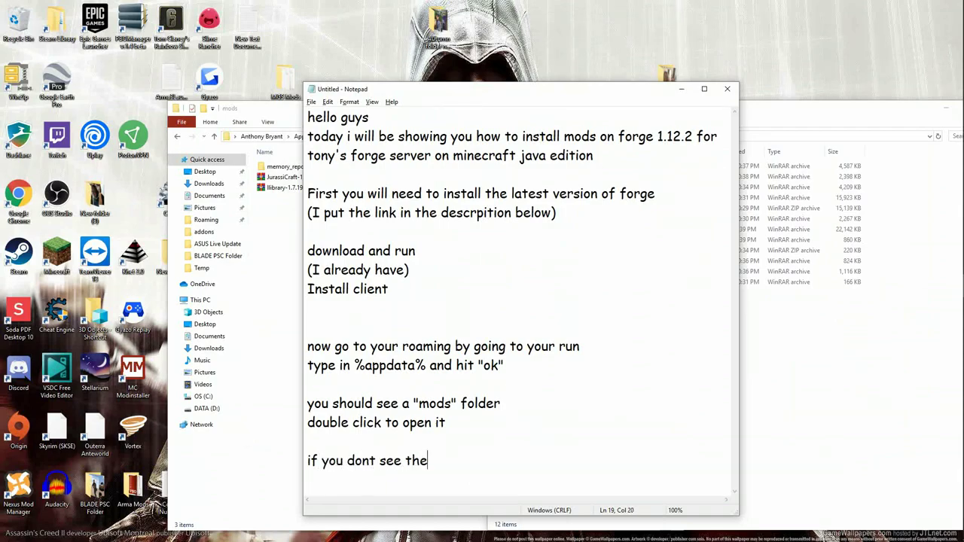
text( mods folder)
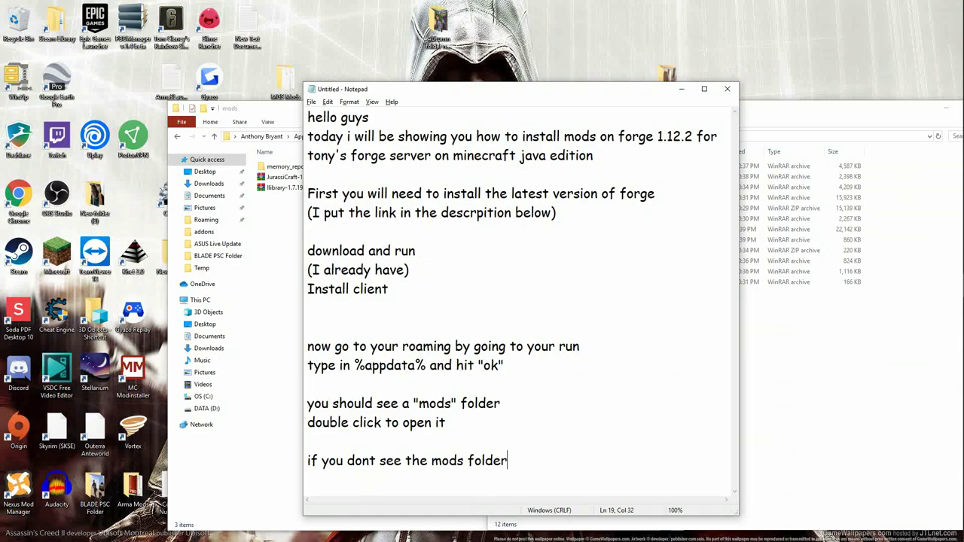
text(, run minecraft)
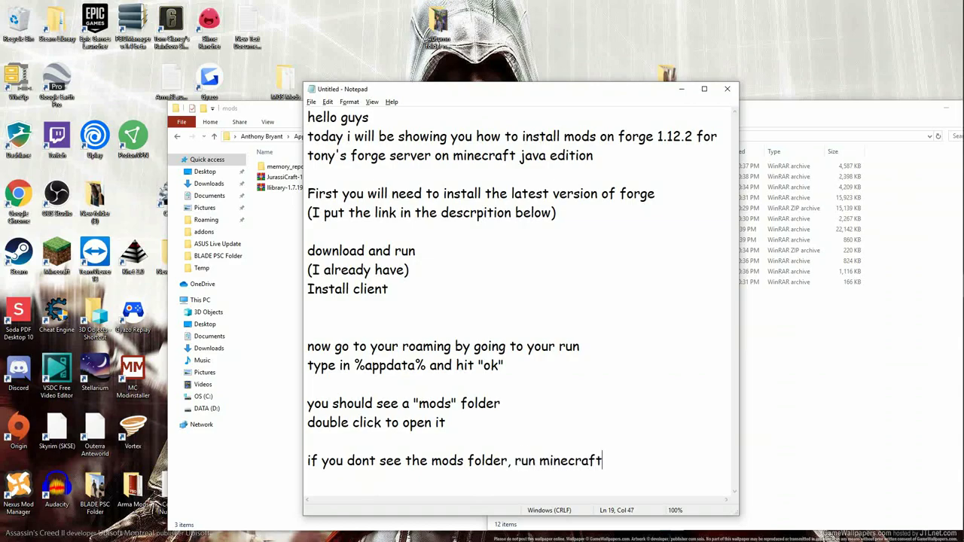
text( and ch)
key(BackSpace)
text(chosse the f)
key(BackSpace)
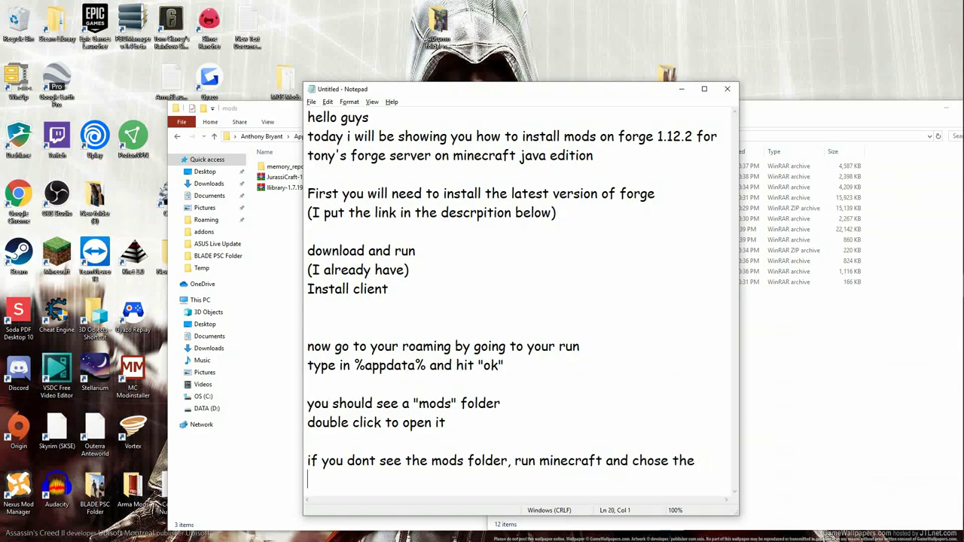
text(forge pro)
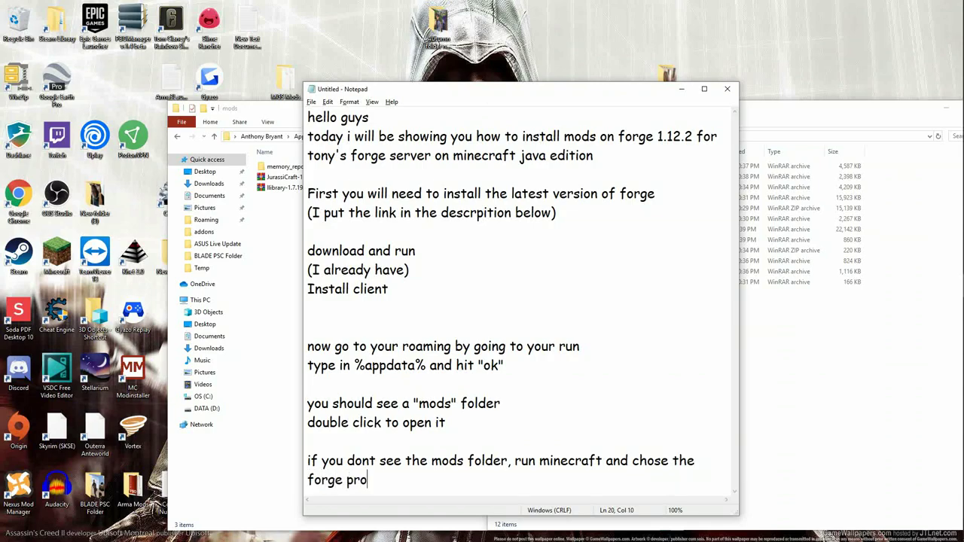
text(file.)
Open the Minecraft Launcher, choose the forgecraft 1.12.2 profile in the installation list, and close the launcher.
click(953, 32)
text(ine)
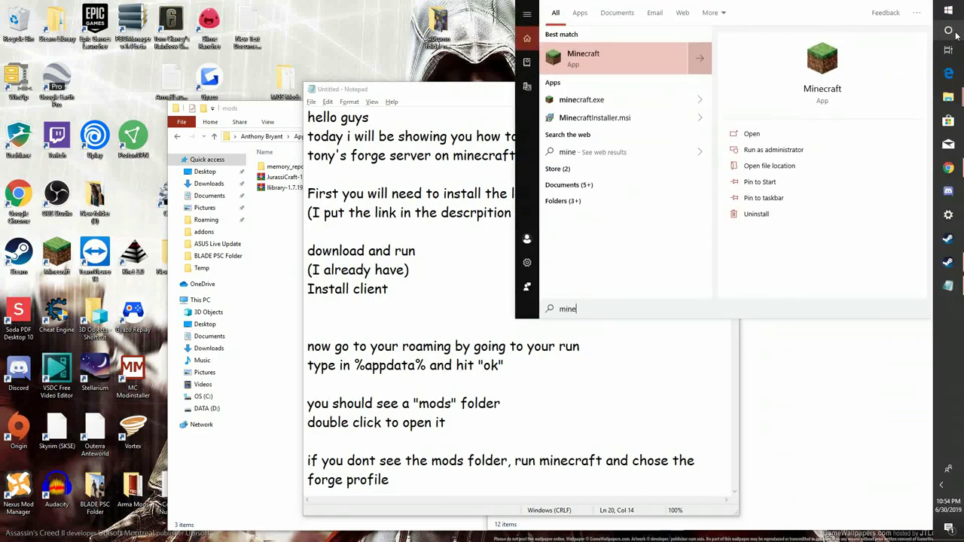
key(Return)
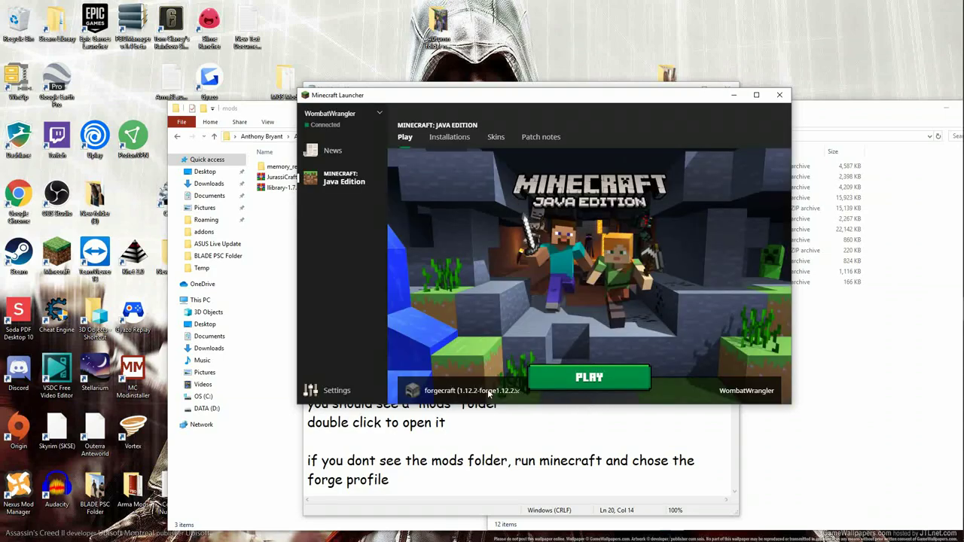
click(492, 397)
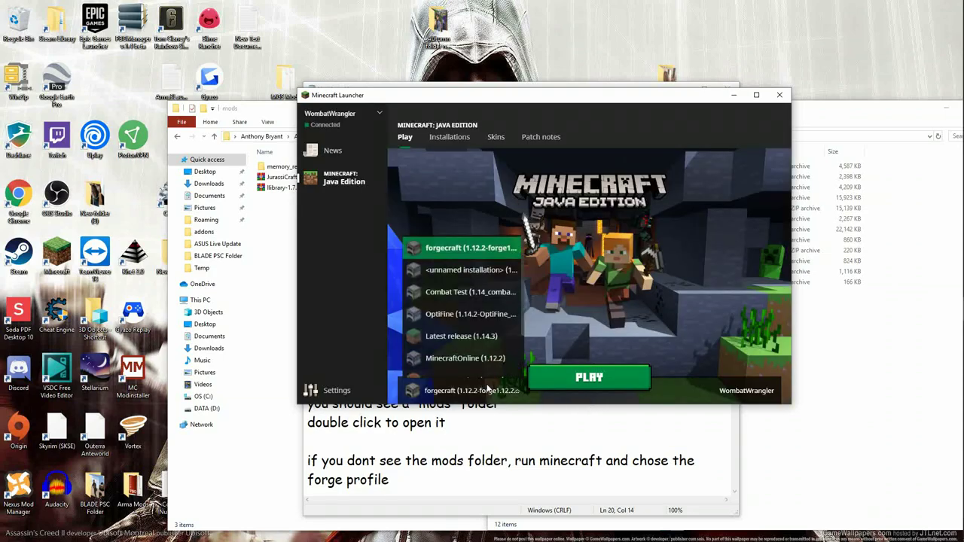
click(490, 254)
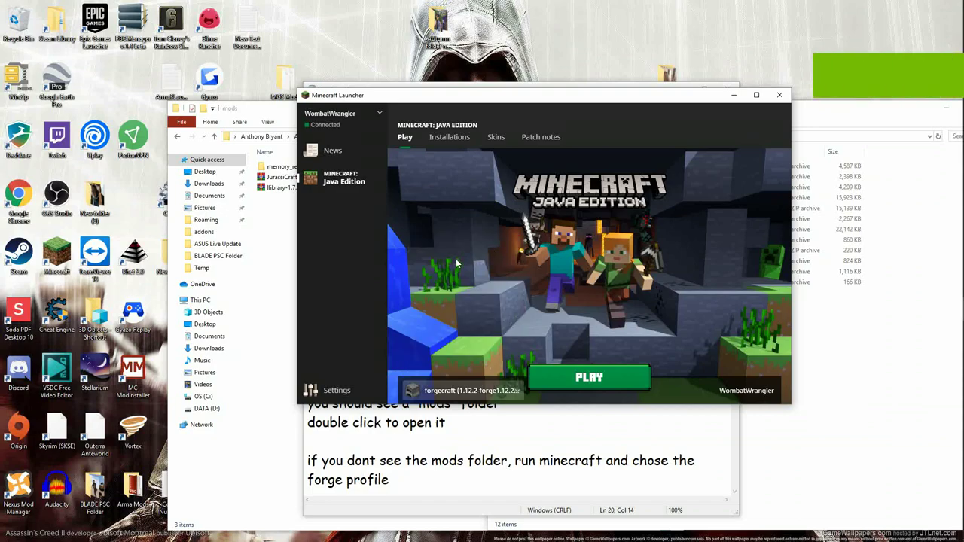
click(780, 95)
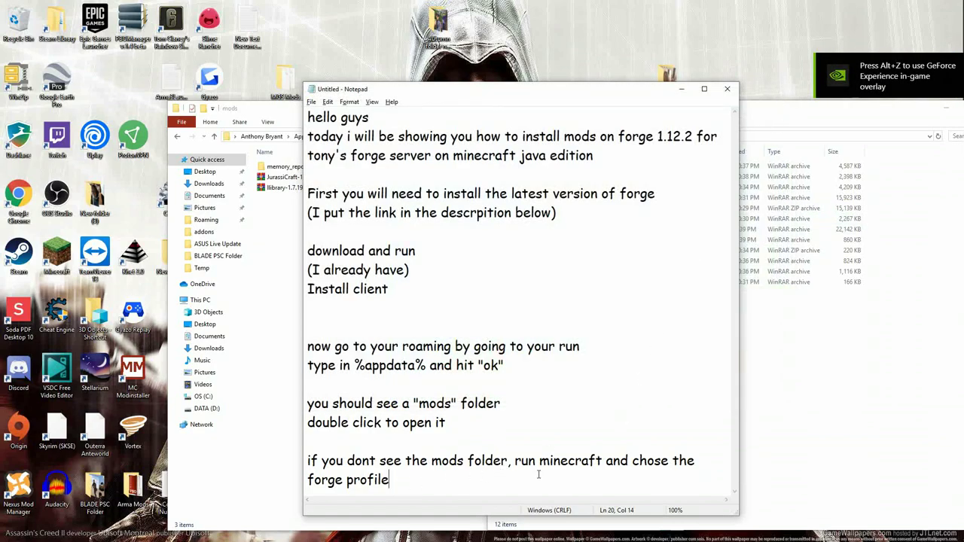
Start a new paragraph in Notepad and place its window beside the MC mods folder window.
key(Return)
key(Return)
click(851, 356)
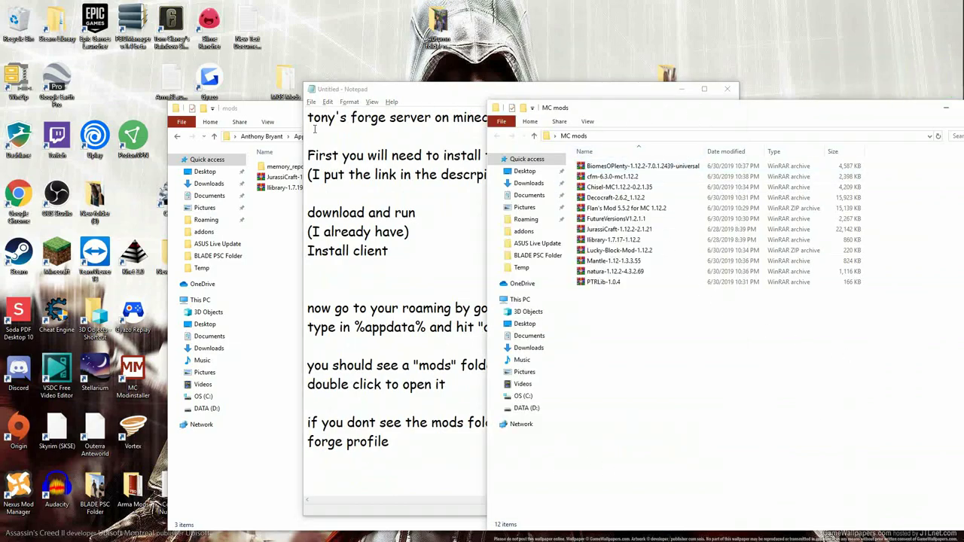
click(287, 117)
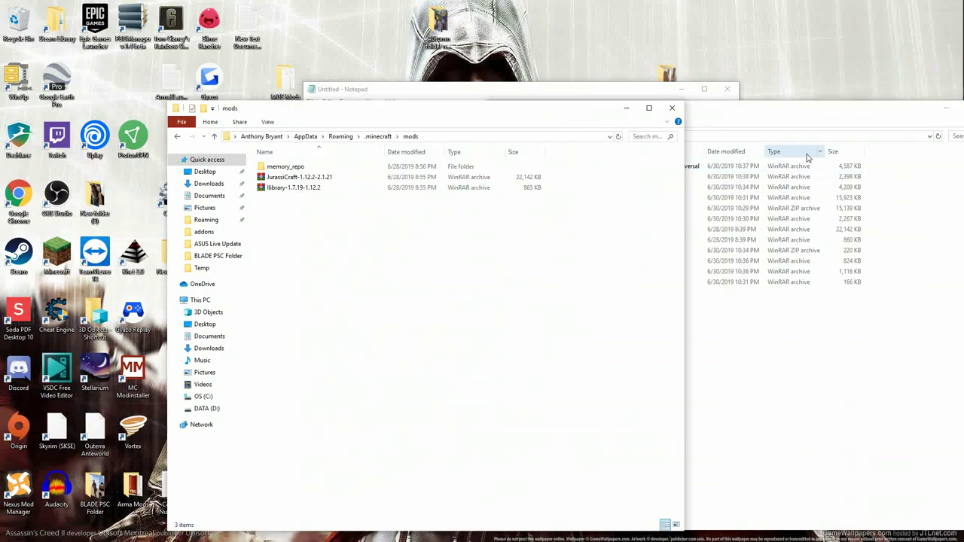
click(539, 98)
key(BackSpace)
key(BackSpace)
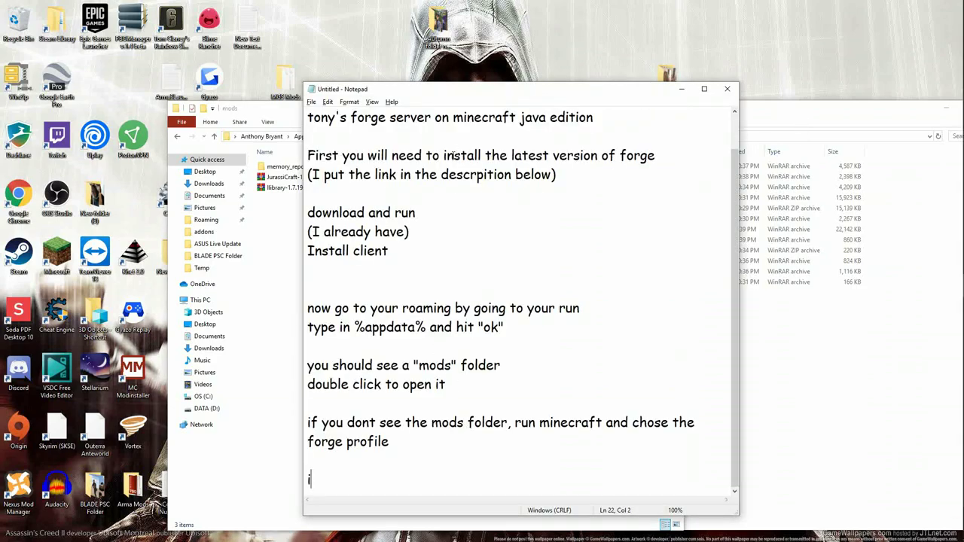
drag(524, 86, 292, 113)
click(712, 113)
Add Notepad lines saying these are all the mods needed for the server and "I will put an excel file in the description for them.".
text(these are all the mods you will need to)
key(BackSpace)
key(BackSpace)
text(for tony's server.)
key(Return)
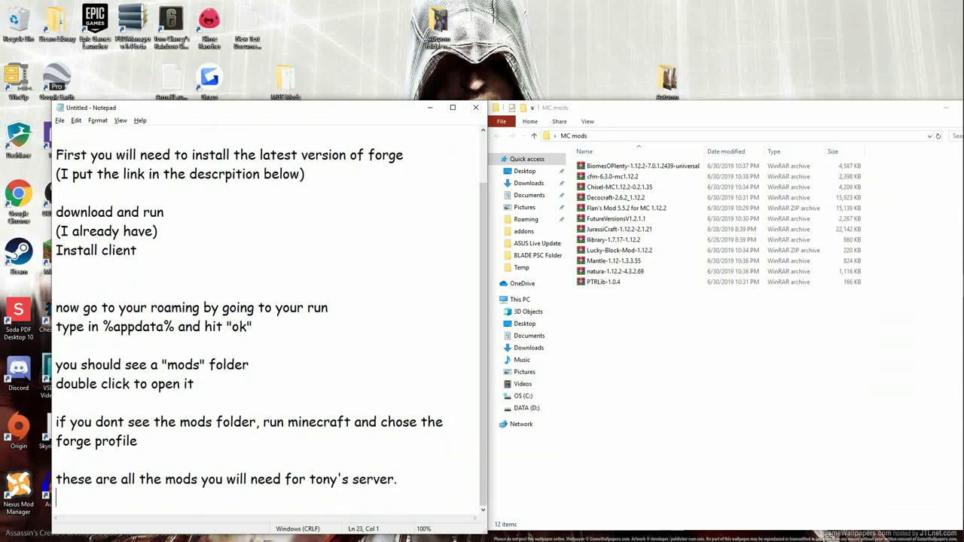
text(I will put an excel file in th)
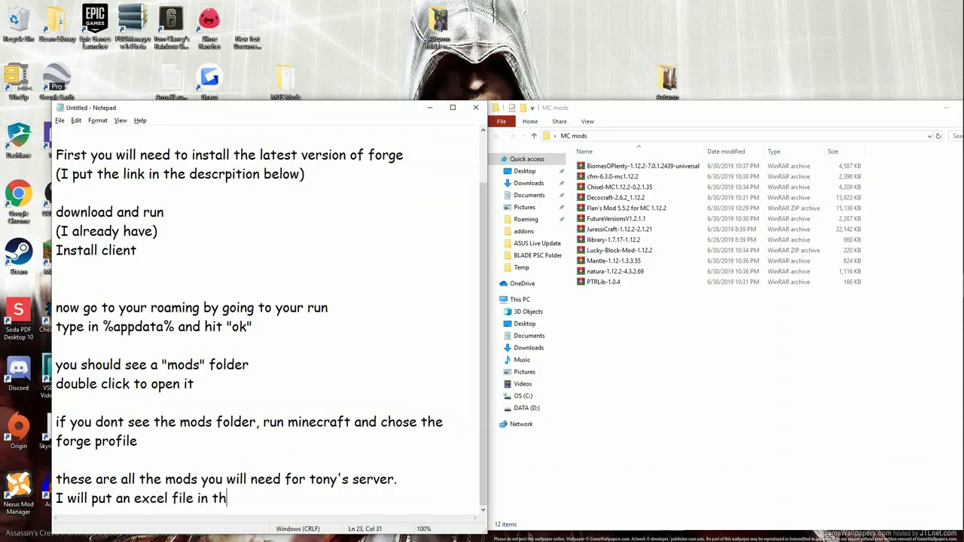
text(e description for them.)
key(Return)
key(Return)
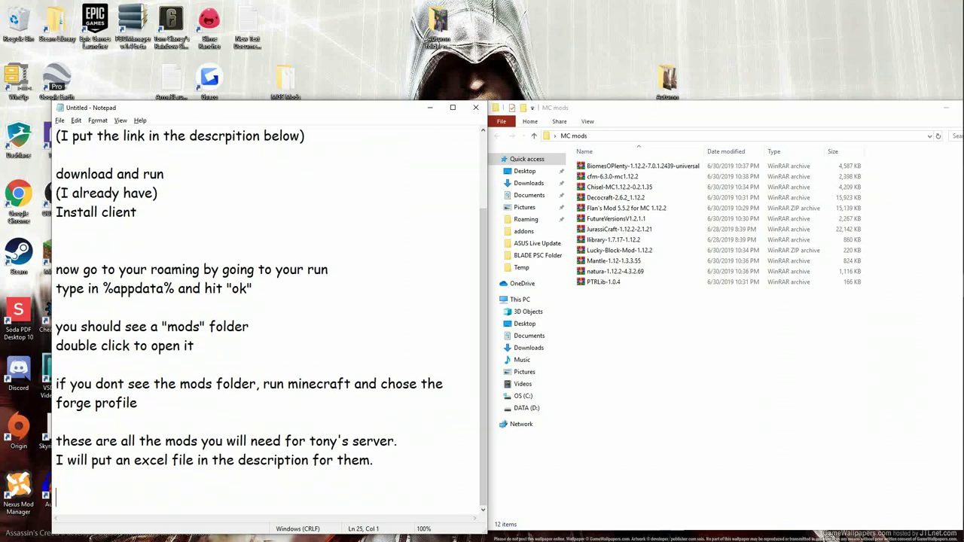
Add the Notepad line "now simply drag and drop the mods into the folder".
text(o)
key(BackSpace)
text(now simply )
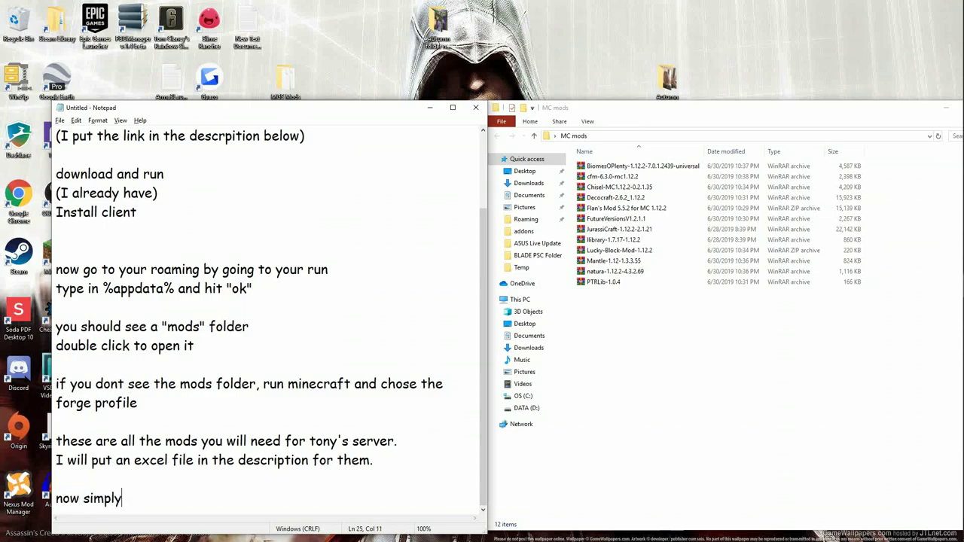
text(drag and drop the mod)
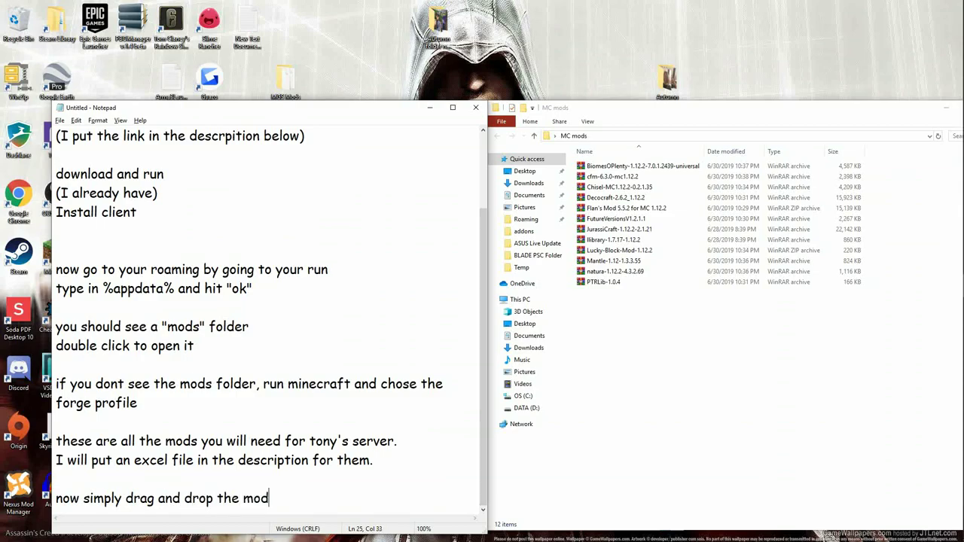
text(s into the folder)
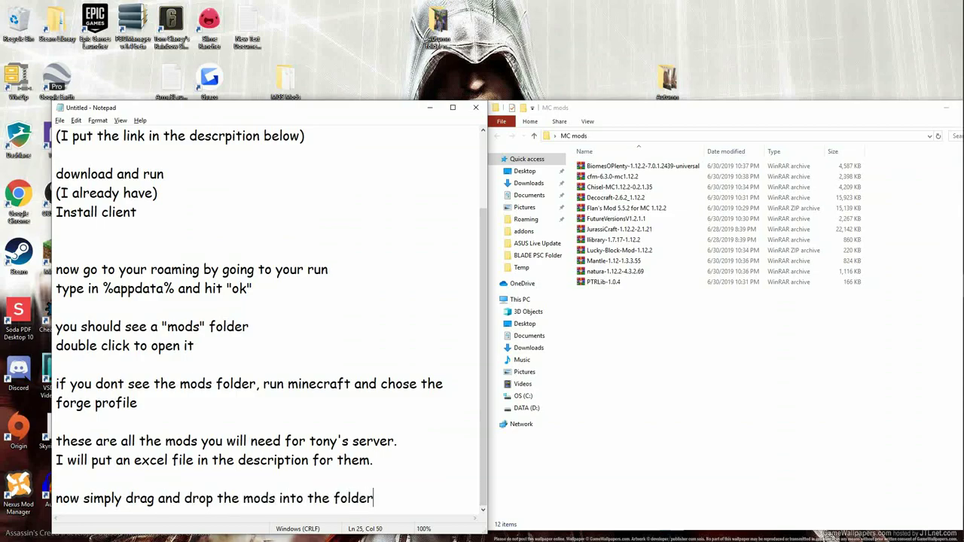
key(Return)
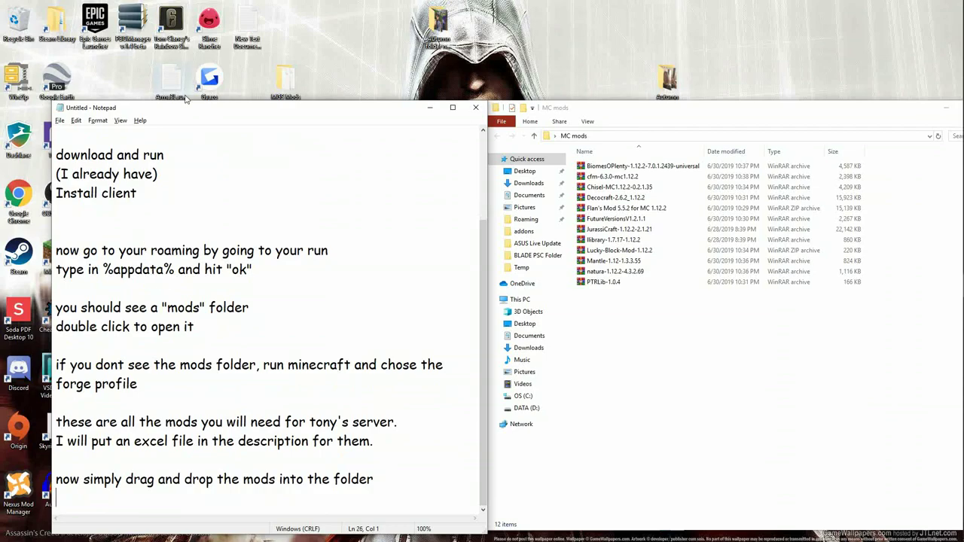
Move the Notepad window down to uncover the .minecraft mods folder, and try selecting all files in MC mods.
drag(282, 106, 312, 351)
click(689, 166)
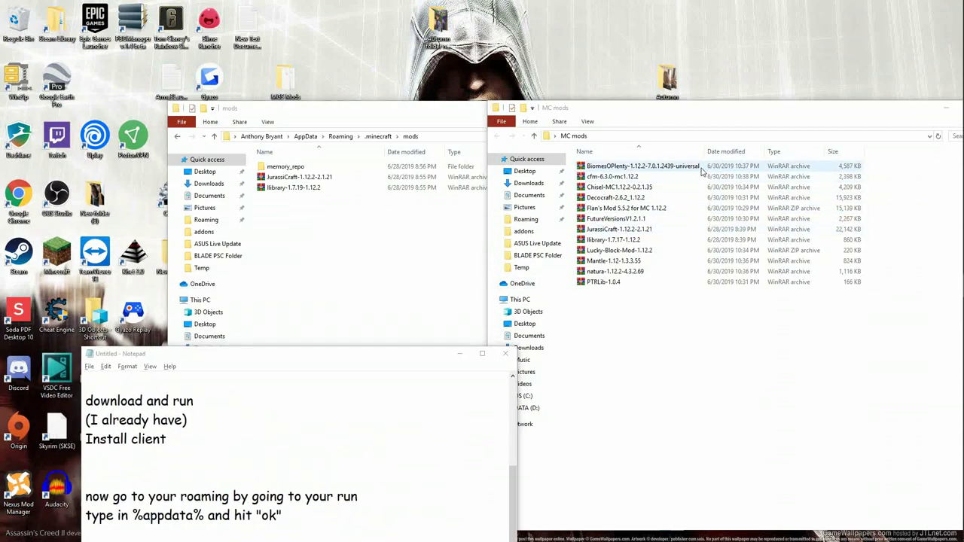
shift+click(634, 283)
drag(683, 243, 633, 298)
Move every file except JurassiCraft-1.12.2-2.1.21 and llibrary-1.7.17-1.12.2 from MC mods into the .minecraft mods folder.
click(633, 239)
ctrl+click(633, 250)
ctrl+click(633, 229)
ctrl+click(632, 239)
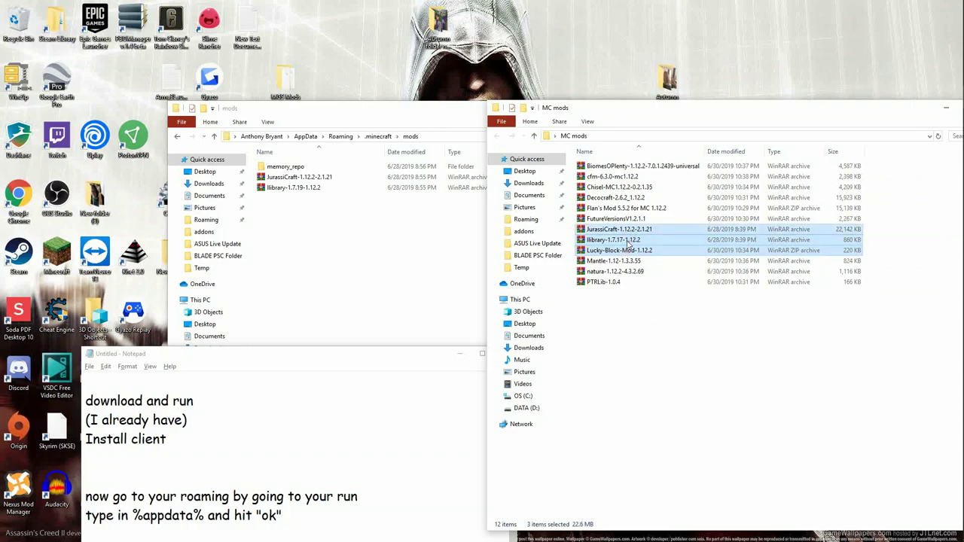
ctrl+click(632, 228)
ctrl+click(633, 218)
ctrl+click(632, 207)
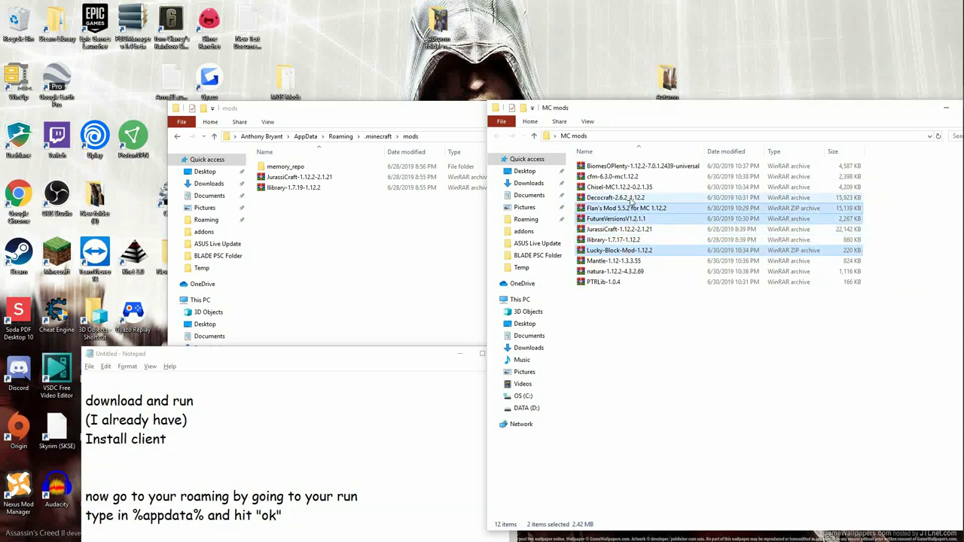
ctrl+click(631, 197)
ctrl+click(631, 187)
ctrl+click(631, 176)
ctrl+click(631, 166)
ctrl+click(606, 261)
ctrl+click(606, 271)
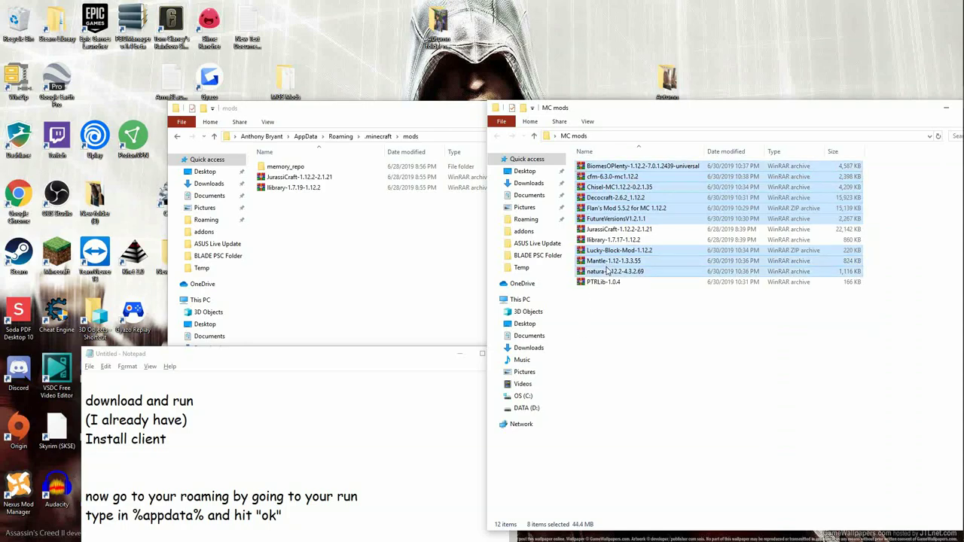
ctrl+click(604, 282)
drag(604, 281, 408, 281)
click(567, 314)
click(804, 321)
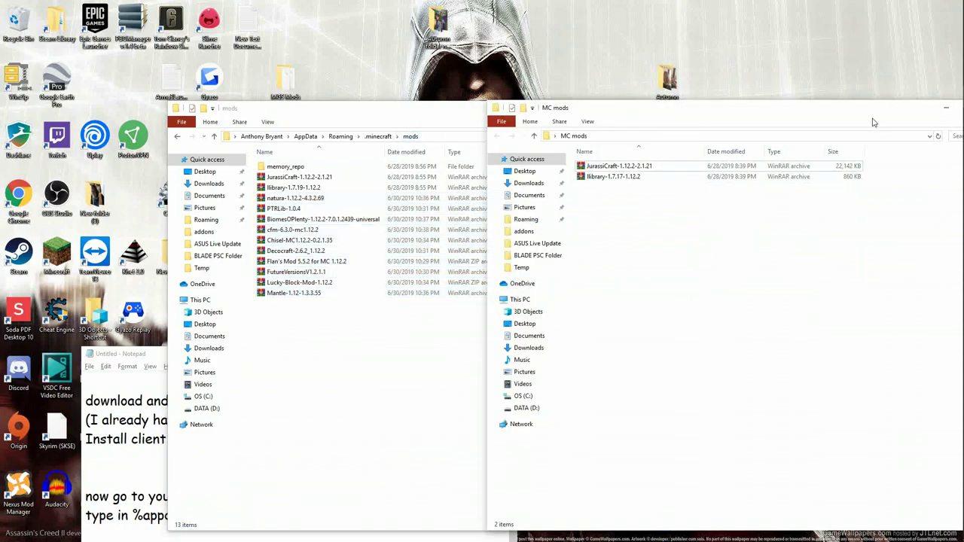
Close the MC mods window and bring Notepad back in front of the .minecraft mods folder window.
drag(864, 113, 734, 118)
click(843, 113)
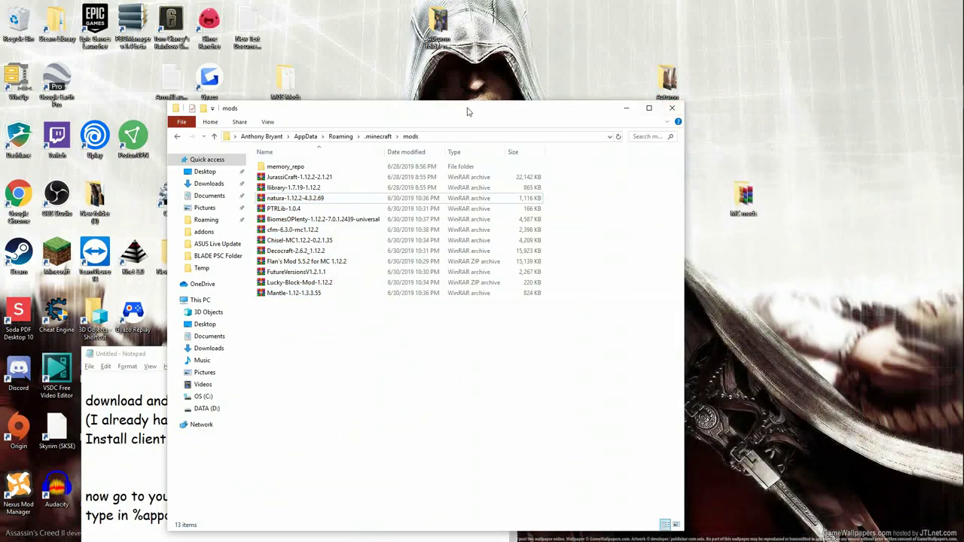
click(160, 353)
drag(202, 355, 455, 52)
click(687, 422)
Below the existing Notepad text, add the line "***TIP*** Try to use the curseforge when installing mods as".
key(Return)
key(Return)
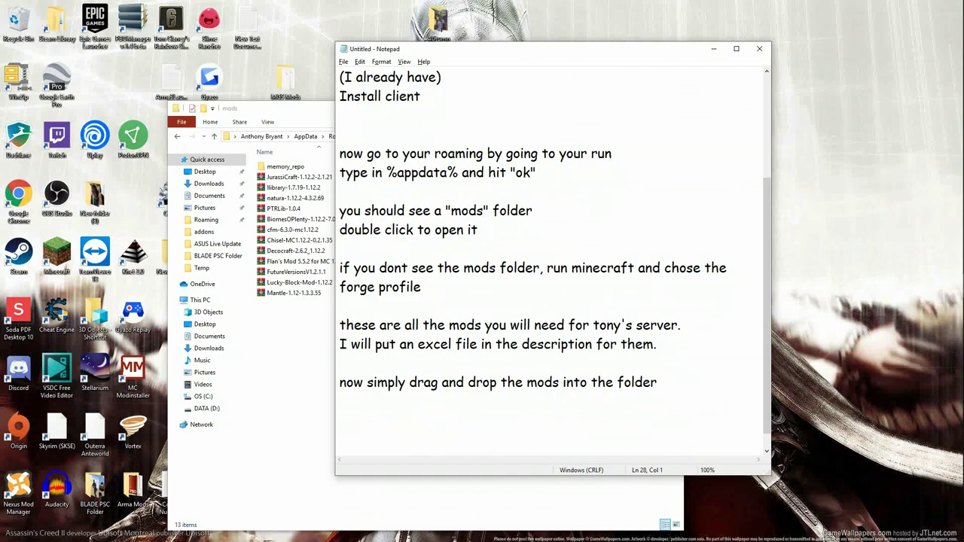
text(***TIP*** Try to y)
text(se the s)
key(BackSpace)
text(curseforge)
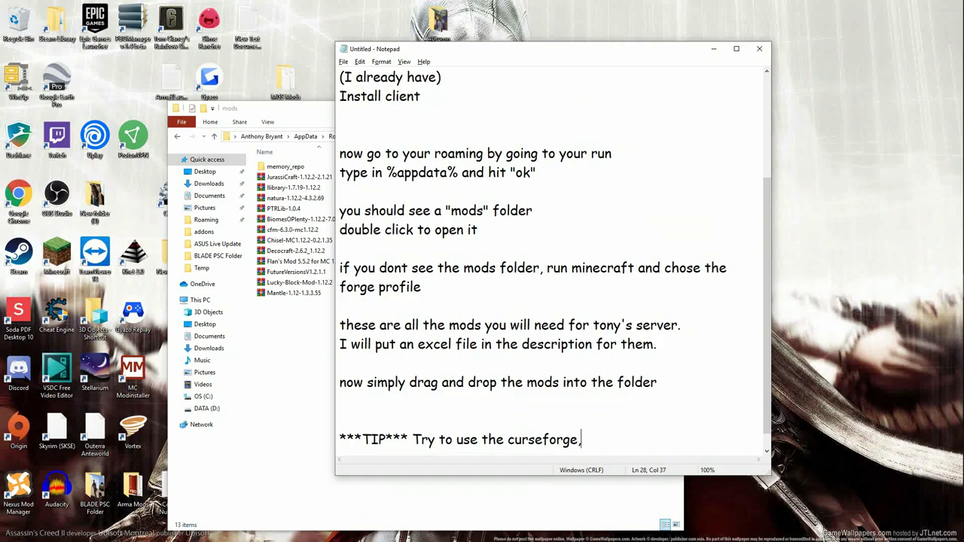
text( when siinstalling mods as)
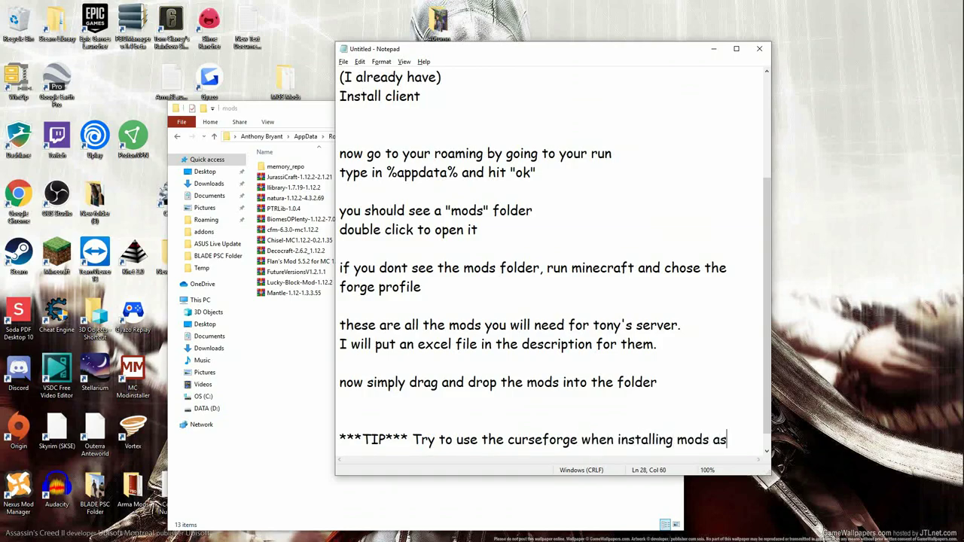
text(9min)
key(BackSpace)
key(BackSpace)
key(BackSpace)
key(BackSpace)
key(Return)
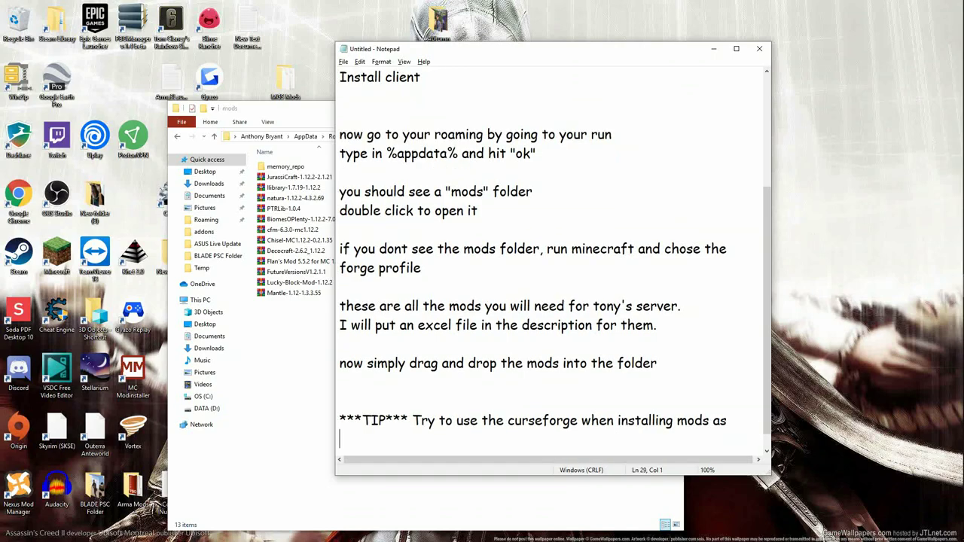
Finish the tip with the line "9minecraft can give a person viruses w/o proper protection" and leave a blank line below.
text(9minecraft can )
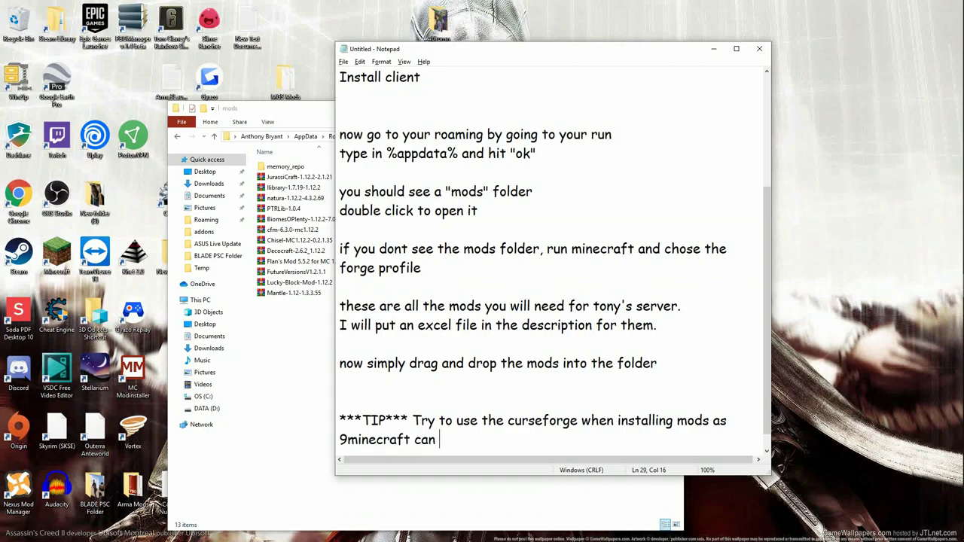
text(give a person )
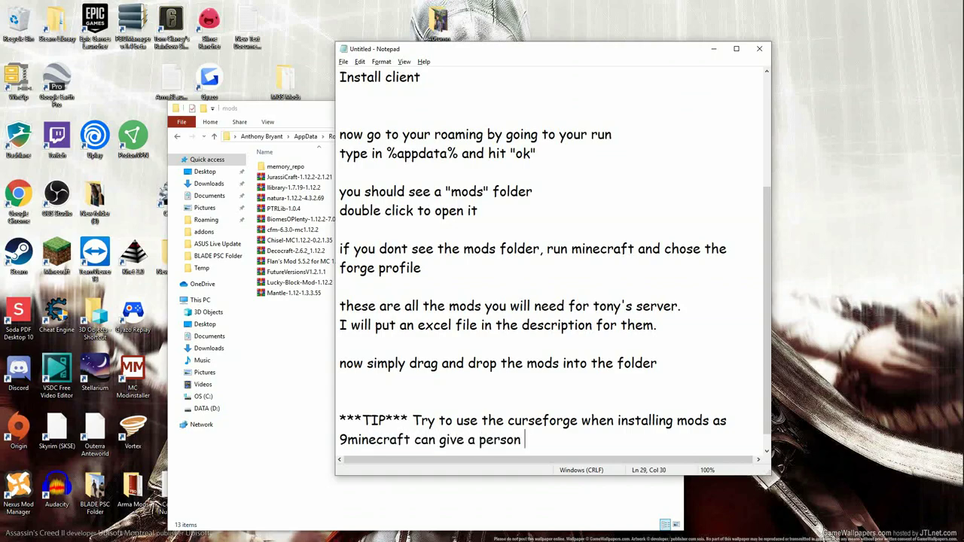
text(viruses w/o proper progeer)
key(BackSpace)
key(BackSpace)
key(BackSpace)
key(BackSpace)
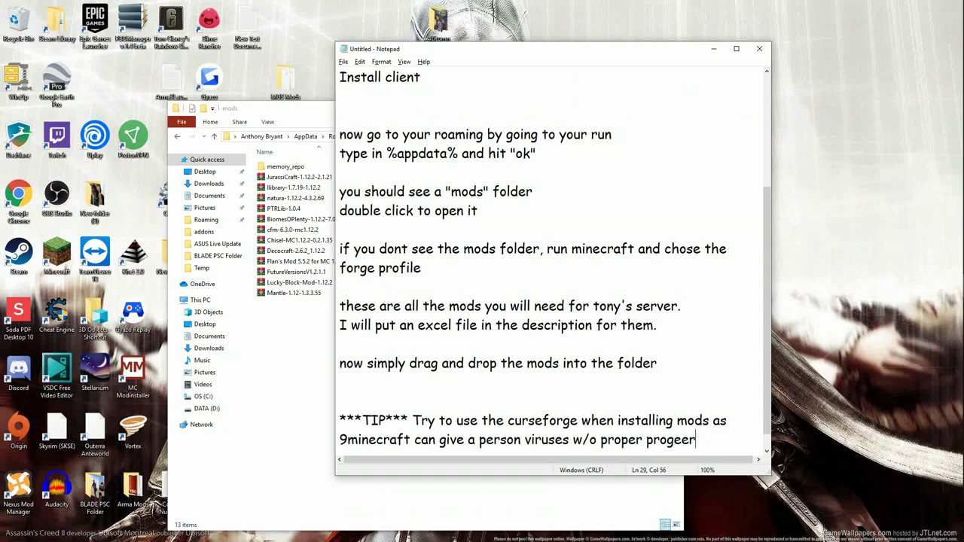
text(tection)
key(Return)
key(Return)
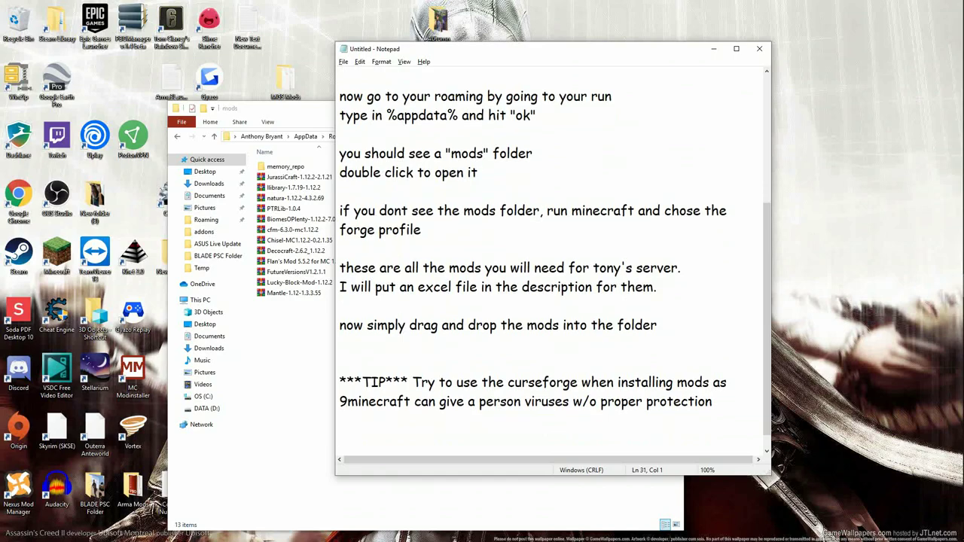
Add the line "now run minecraft" at the end of the notes and open the Minecraft Launcher.
text(now run mine)
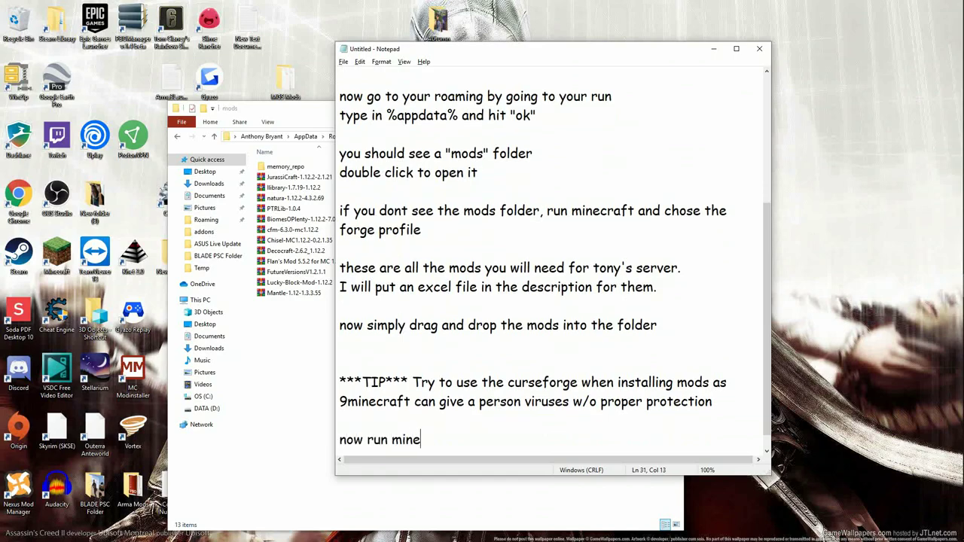
text(craft)
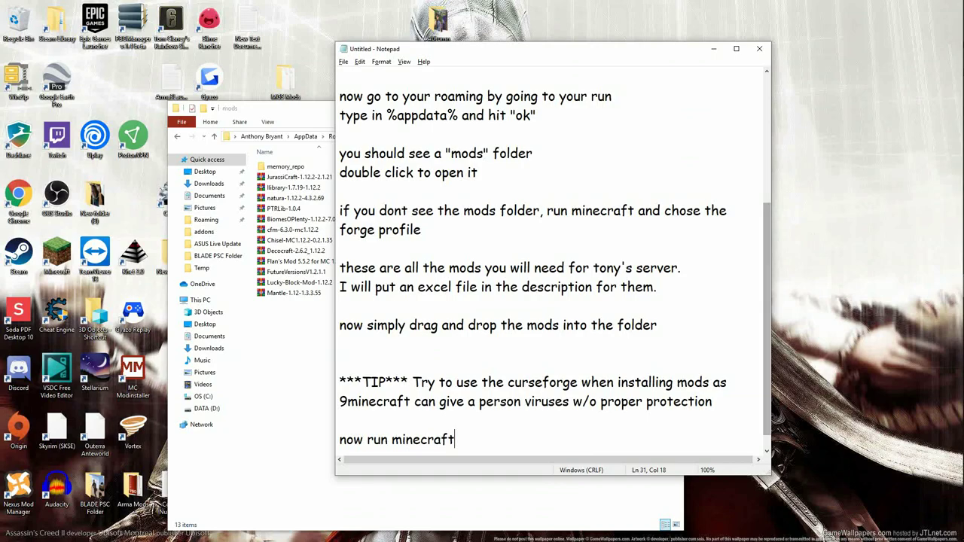
click(947, 30)
text(minecraft)
key(Return)
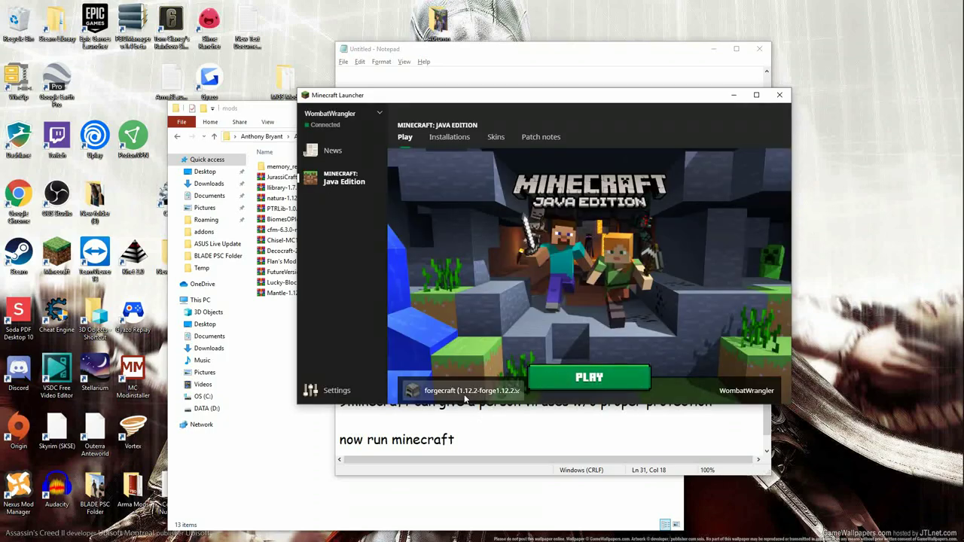
Choose the forgecraft 1.12.2 Forge profile in the launcher and start the game.
click(405, 395)
click(452, 247)
click(576, 386)
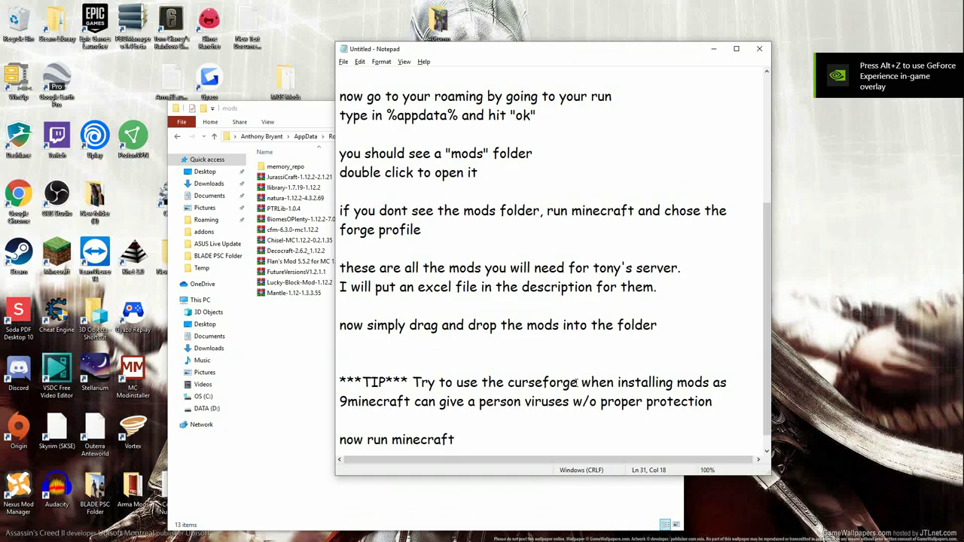
Close the mods folder window and add the line "it may take a minute to run" to the notes after a blank line.
click(318, 104)
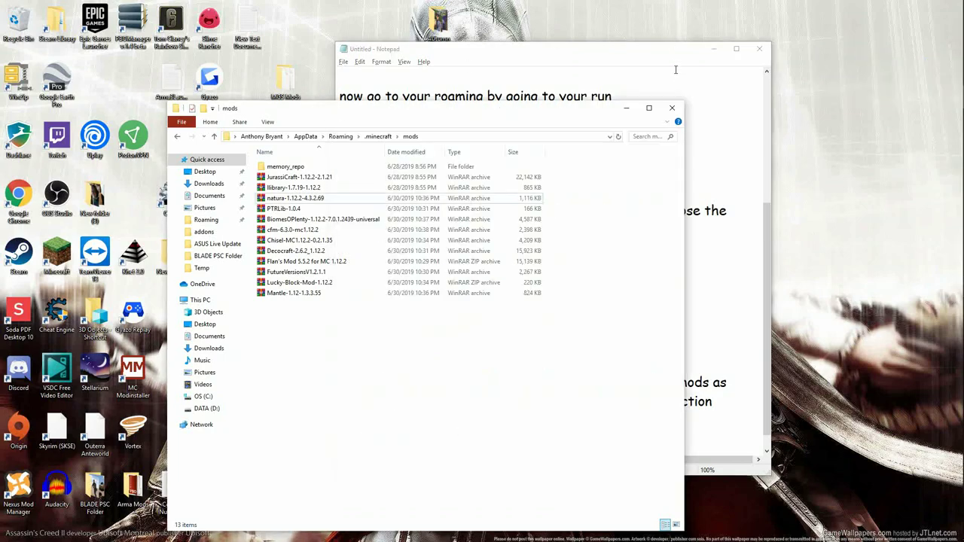
click(672, 107)
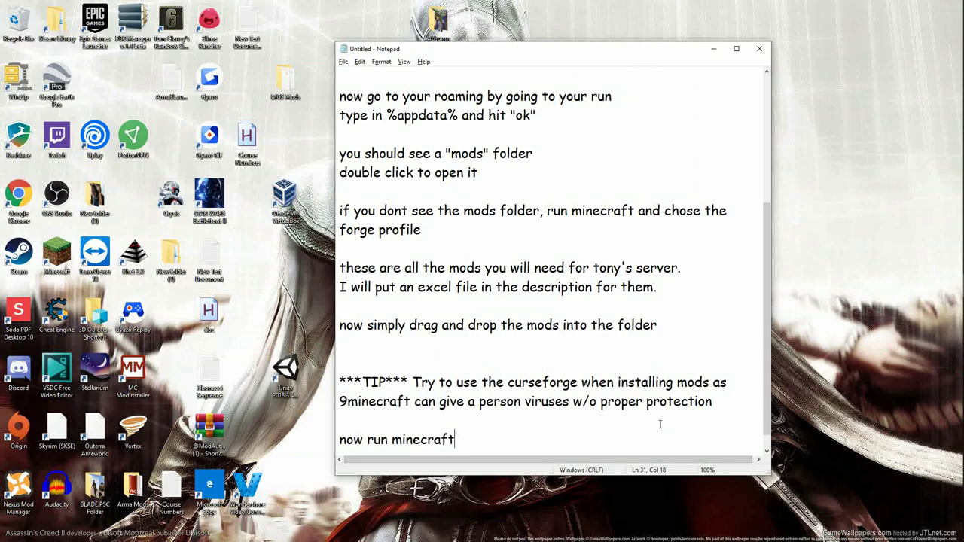
key(Return)
key(Return)
text(t)
key(BackSpace)
text(it may take a minute to run)
key(Return)
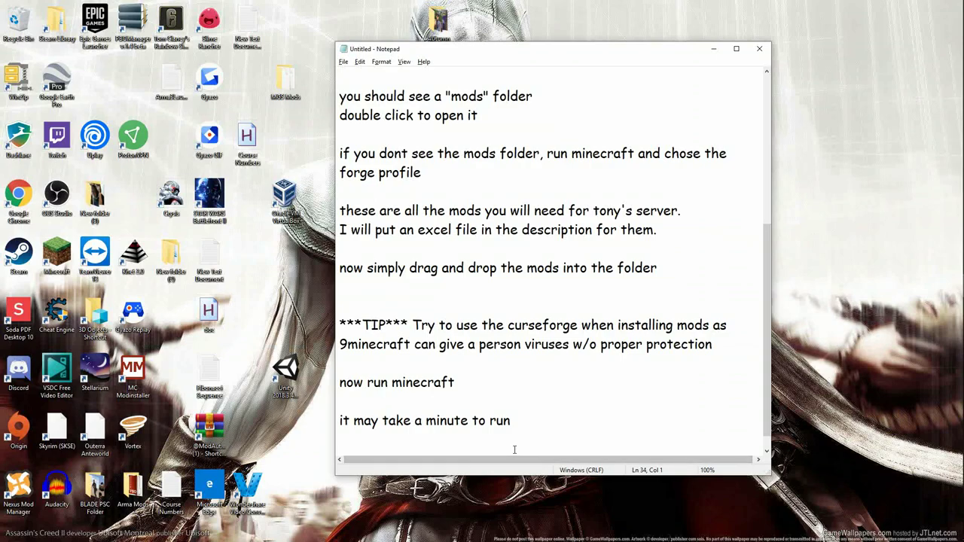
Add the line "see we missed a mod" to the notes, with a blank line above and below it.
key(Return)
text(see we)
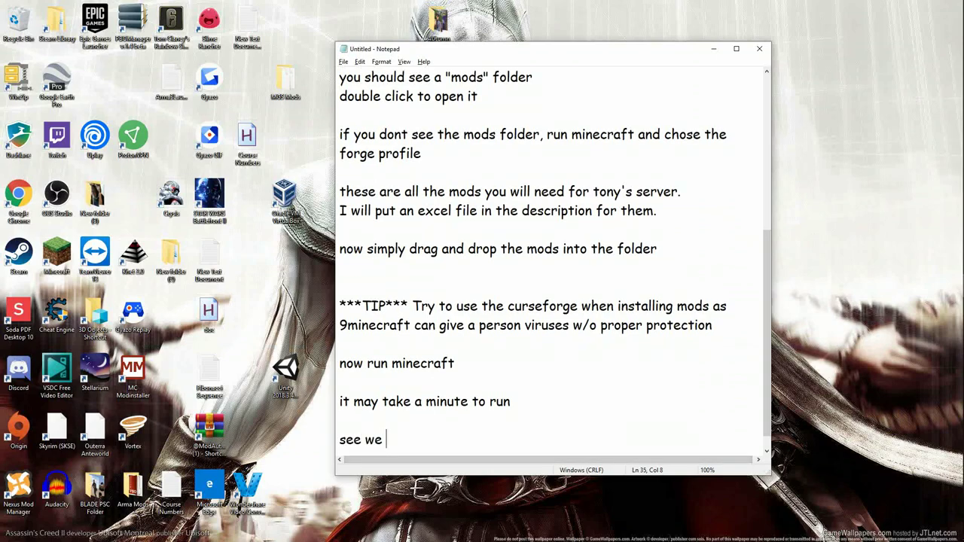
text( missed a mod)
key(Return)
key(Return)
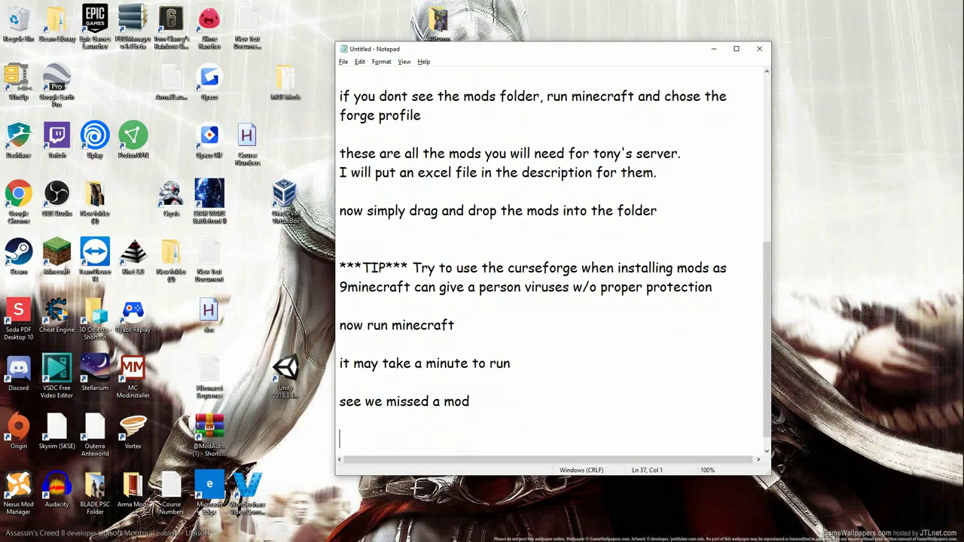
Write "now we must go find that depedency." as the last line of the notes.
text(now we must got fin)
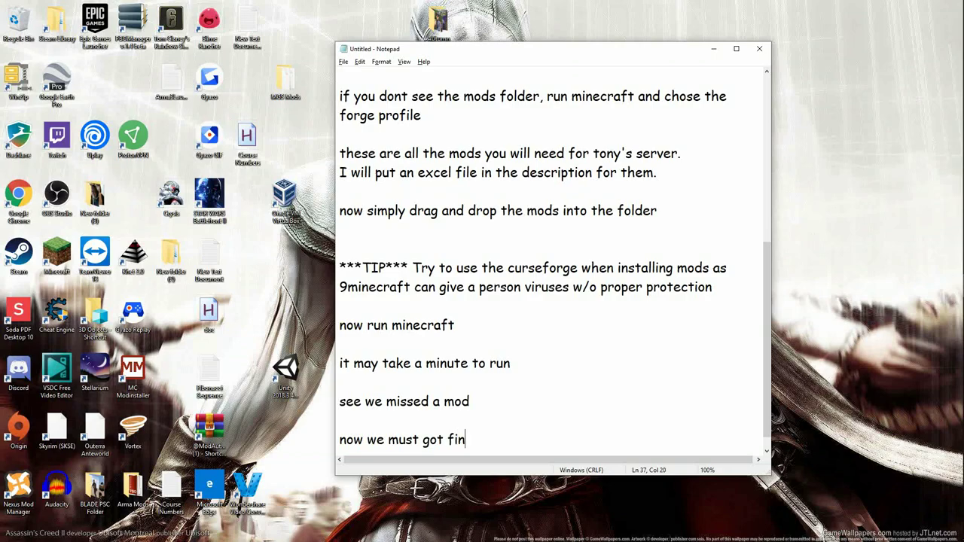
key(BackSpace)
key(BackSpace)
key(BackSpace)
text(find that depedency.)
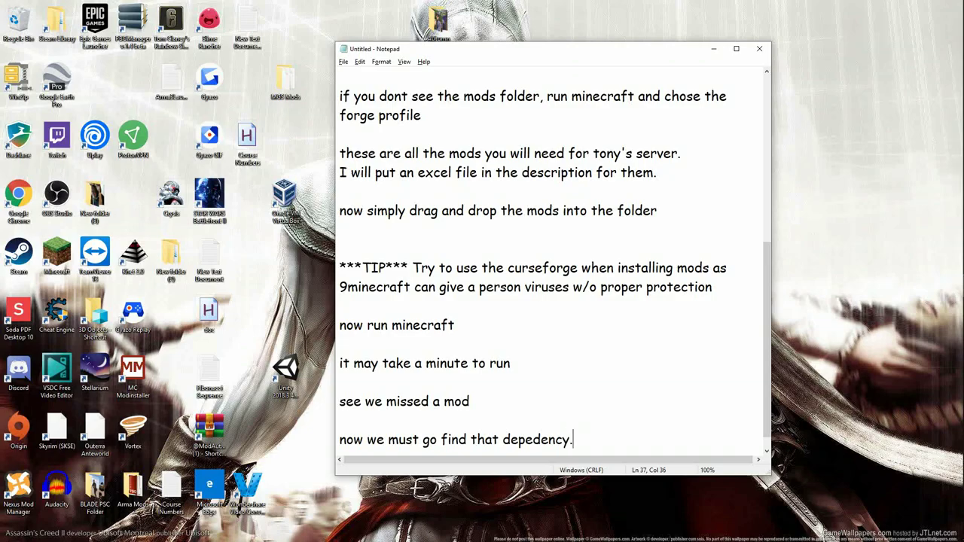
Switch to Chrome and search Google for "chisel blocks mod 1.12.2" in a new tab.
key(alt+Tab)
click(436, 215)
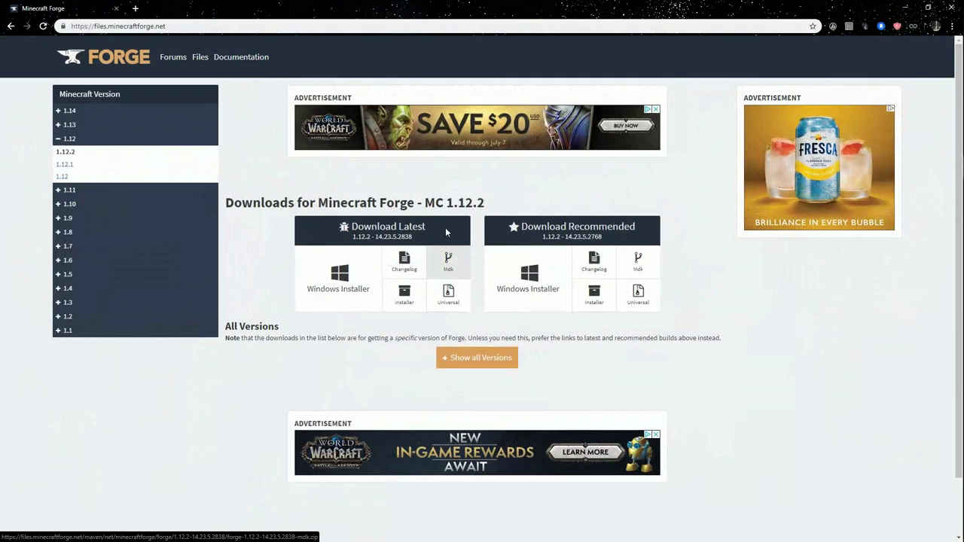
click(135, 8)
text(chis)
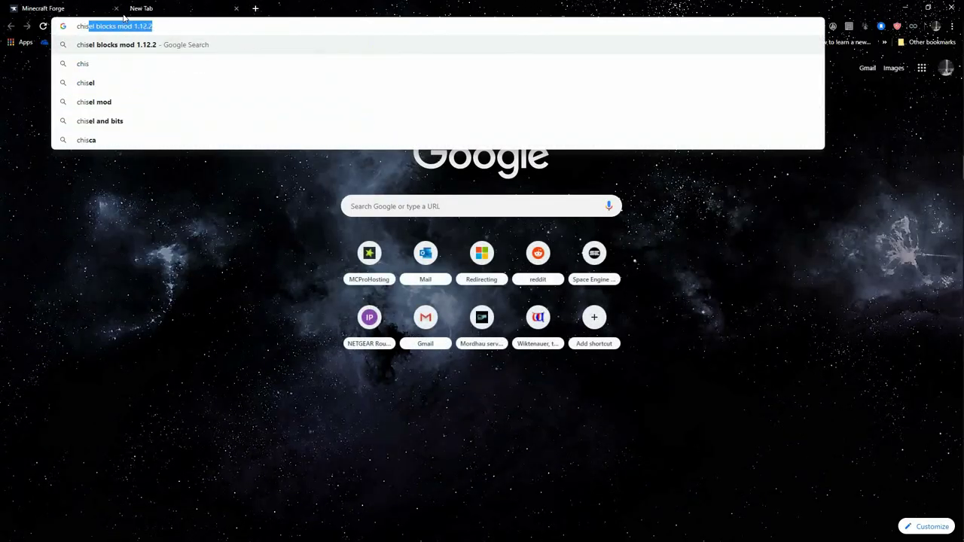
key(Return)
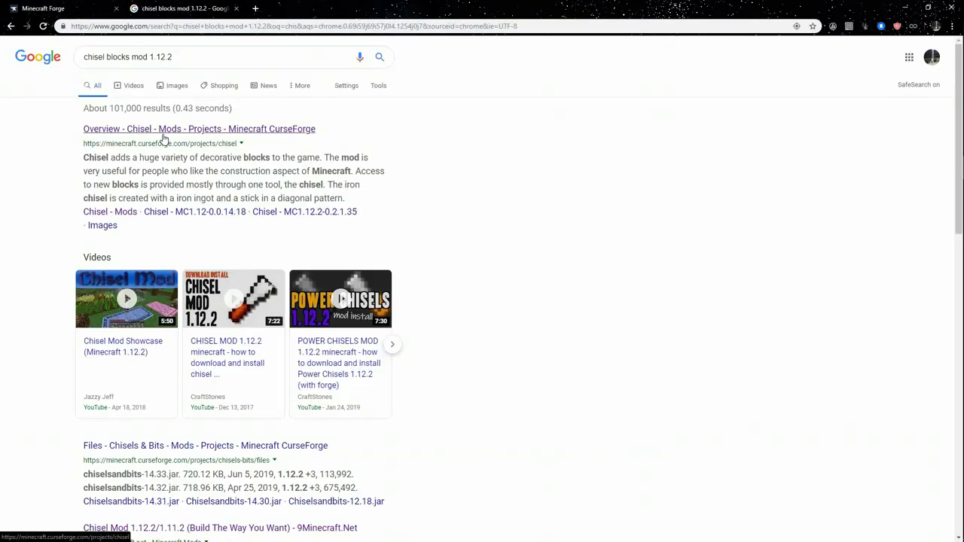
Open the Chisel project on CurseForge from the results and go to the ConnectedTexturesMod page.
click(162, 138)
scroll(326, 251, down, 2)
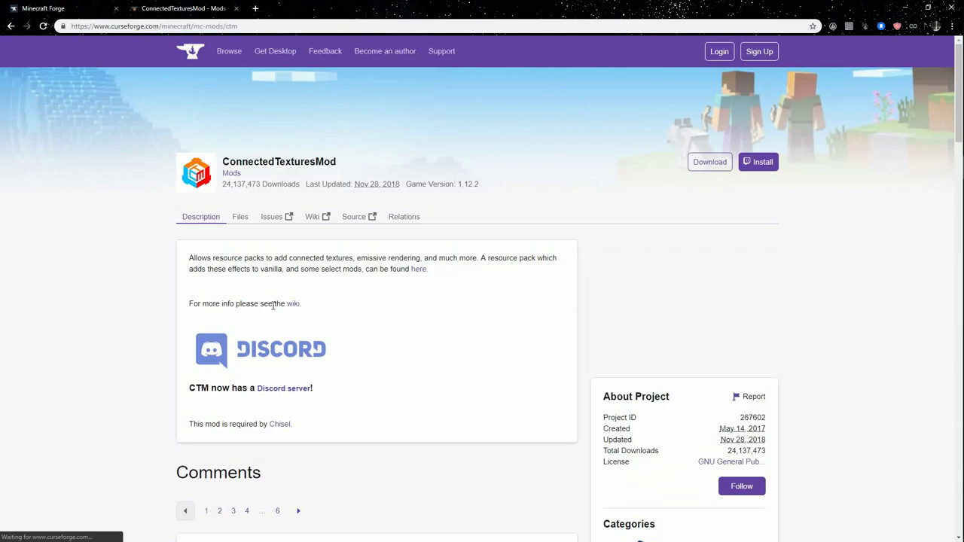
scroll(273, 305, down, 1)
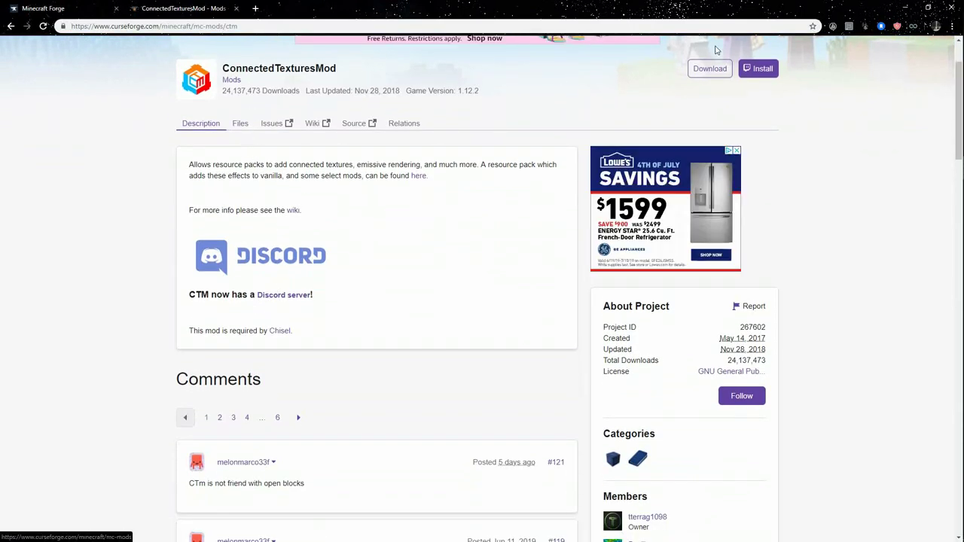
Download the ConnectedTexturesMod jar, keep the file despite the warning, and show it in its folder.
click(710, 70)
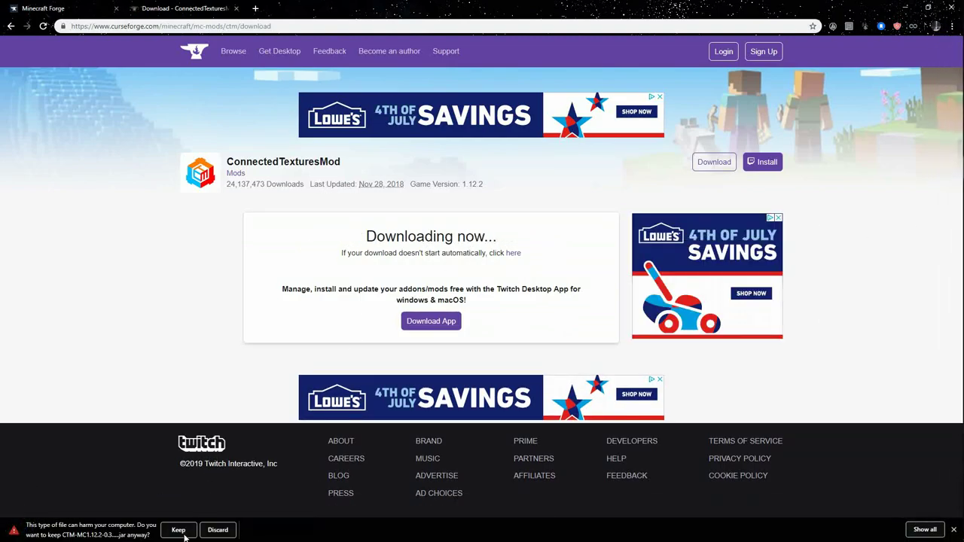
click(188, 533)
click(103, 530)
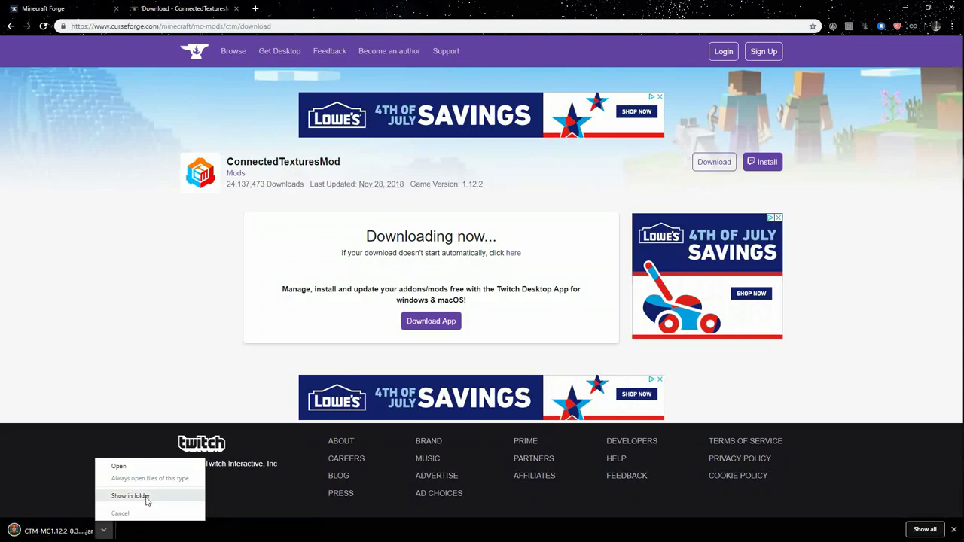
click(131, 495)
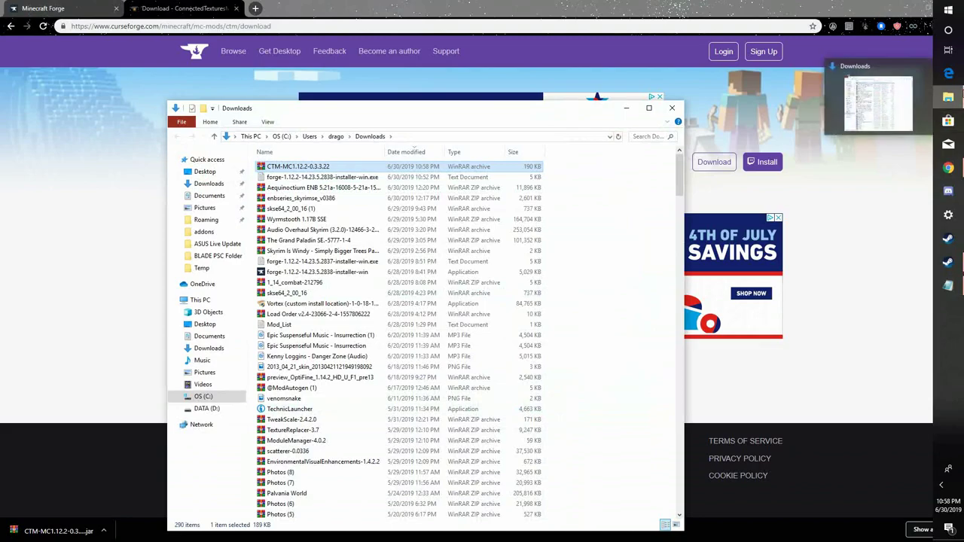
right_click(948, 97)
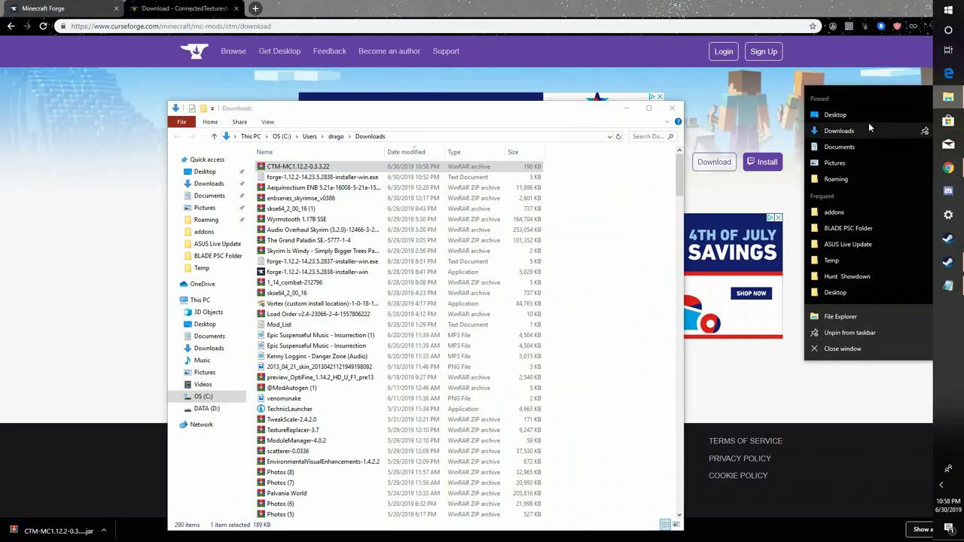
click(868, 119)
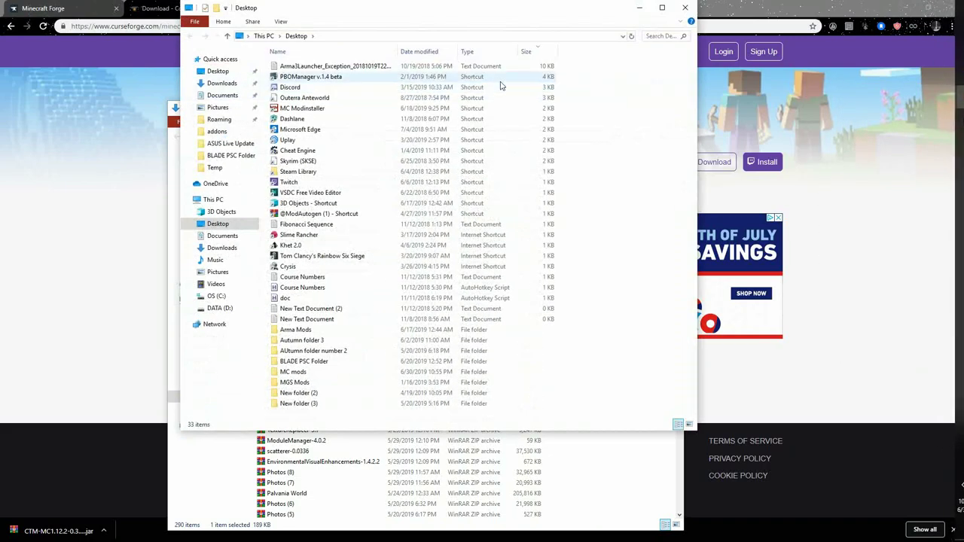
click(684, 7)
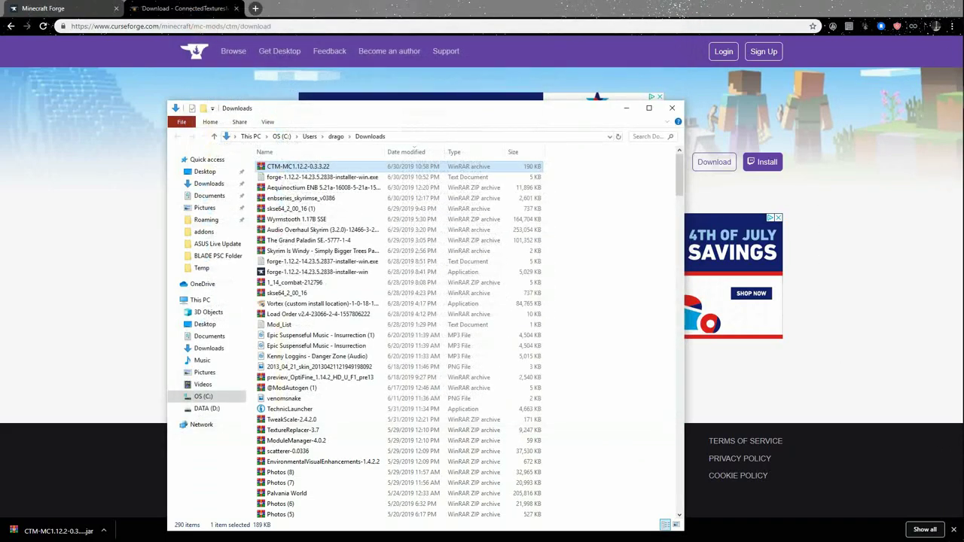
Open the Roaming folder in a second window beside Downloads and go into its .minecraft folder.
mouse_move(956, 91)
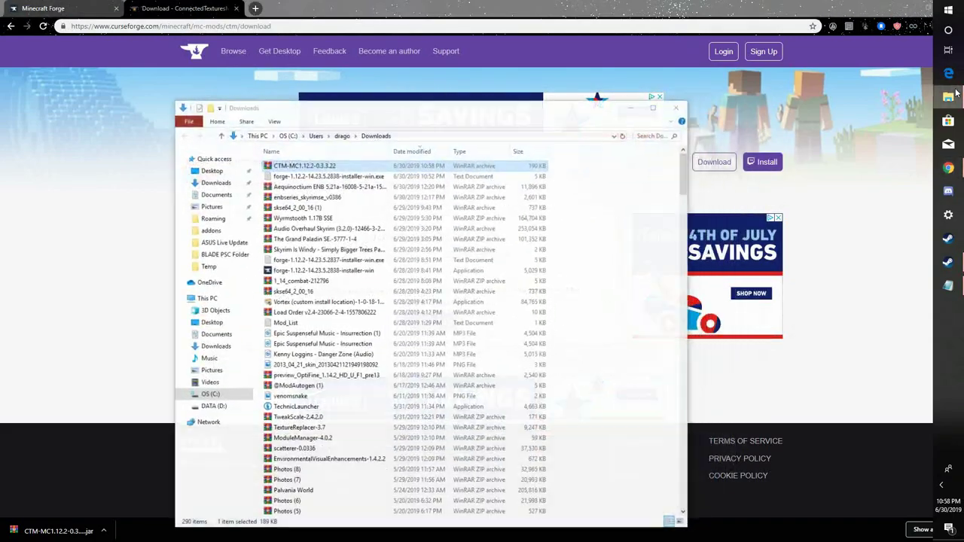
right_click(957, 111)
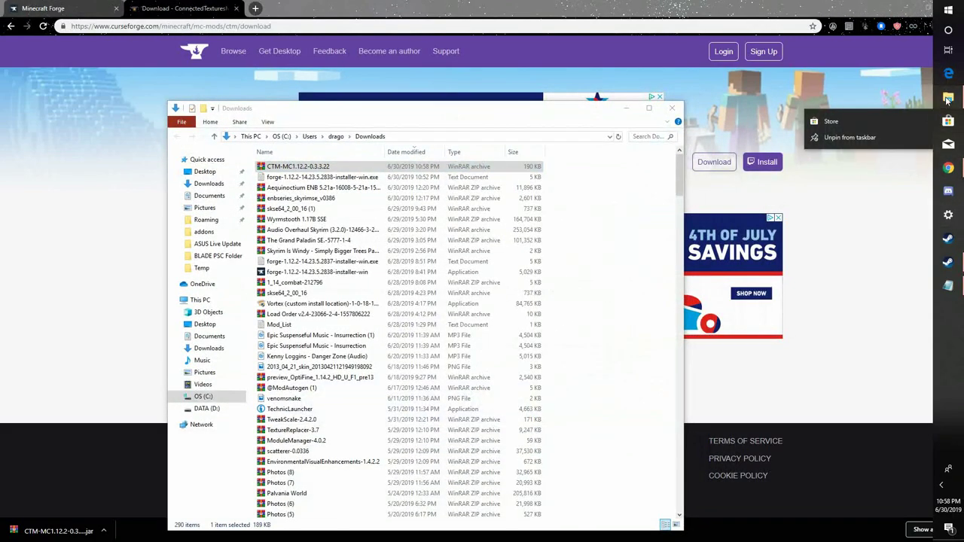
click(948, 99)
right_click(947, 99)
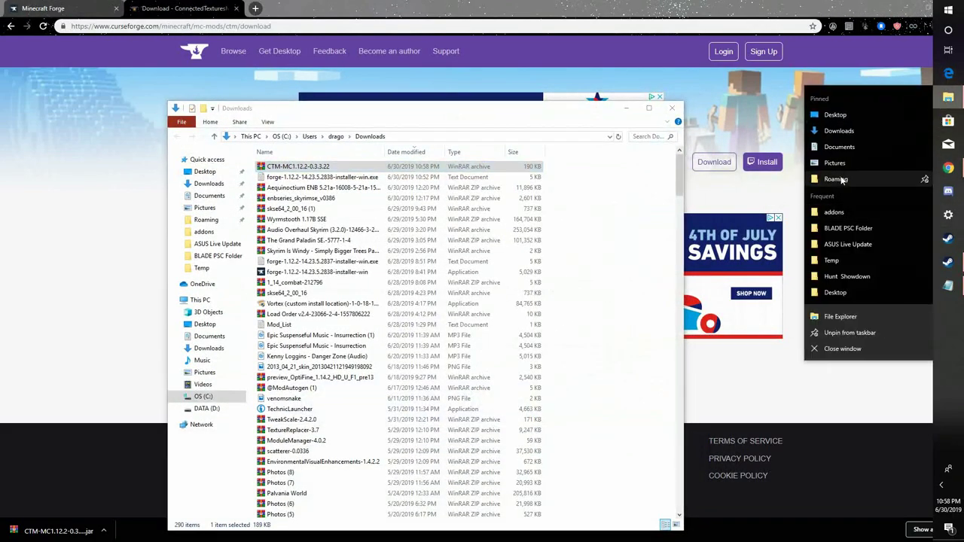
click(842, 181)
drag(553, 25, 844, 105)
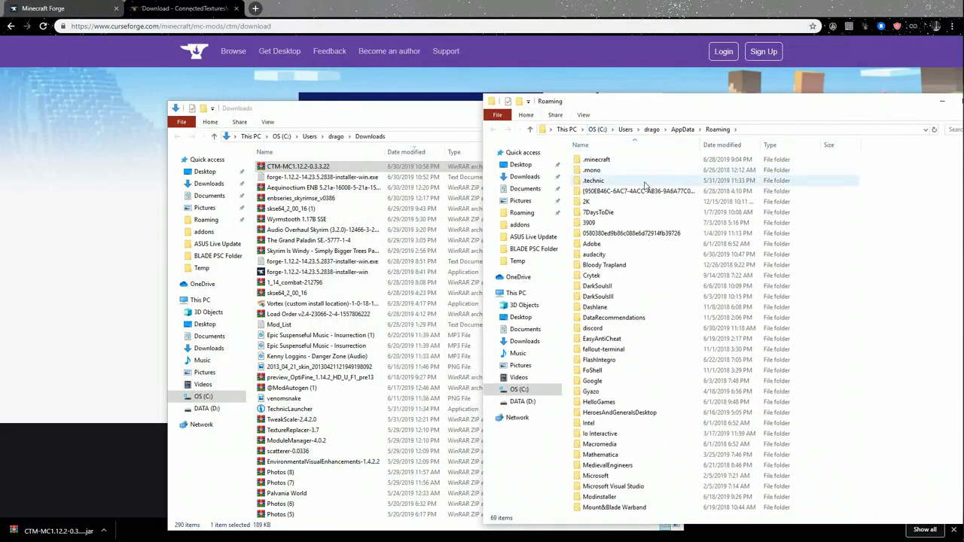
double_click(636, 160)
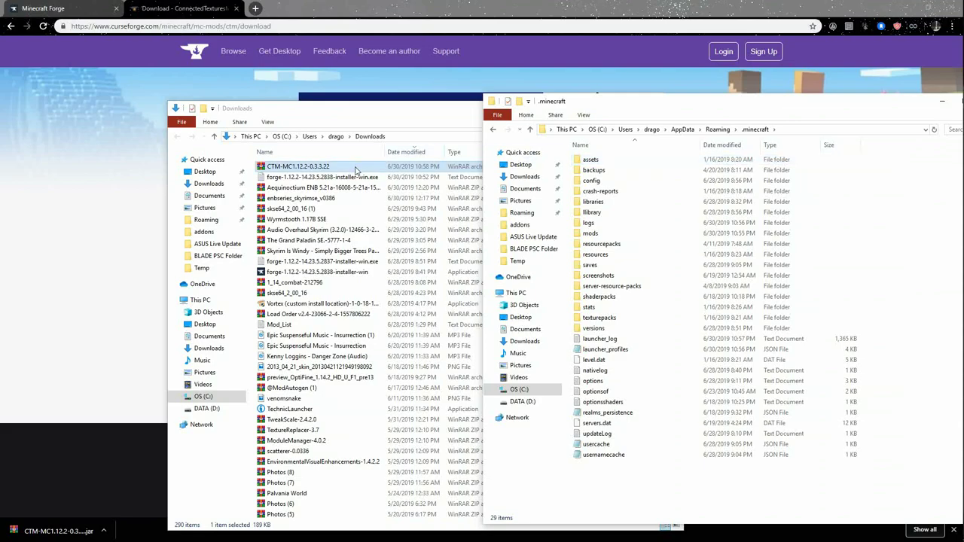
Move CTM-MC1.12.2-0.3.3.22 from Downloads into the .minecraft mods folder, then close both folder windows and minimize the browser.
drag(357, 170, 612, 240)
drag(888, 104, 817, 110)
click(909, 108)
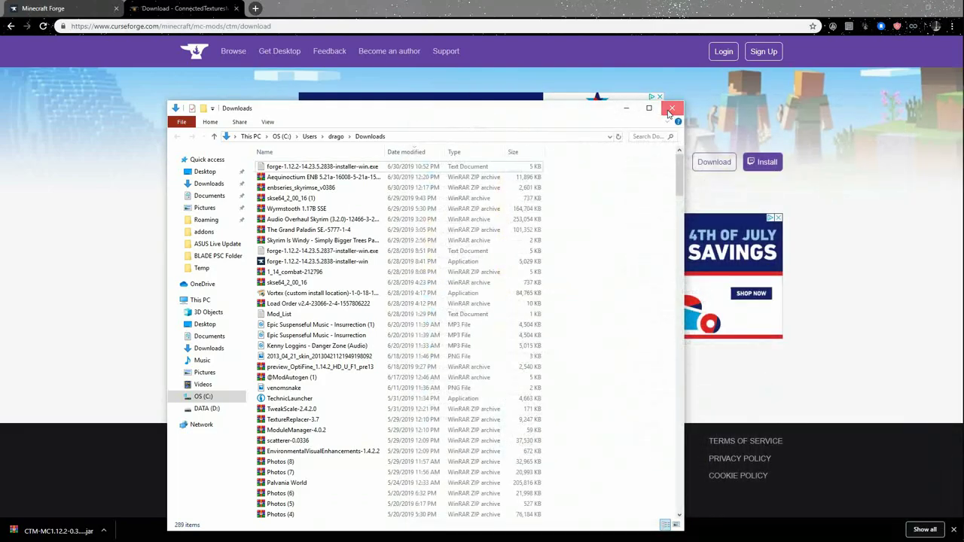
click(659, 108)
click(904, 8)
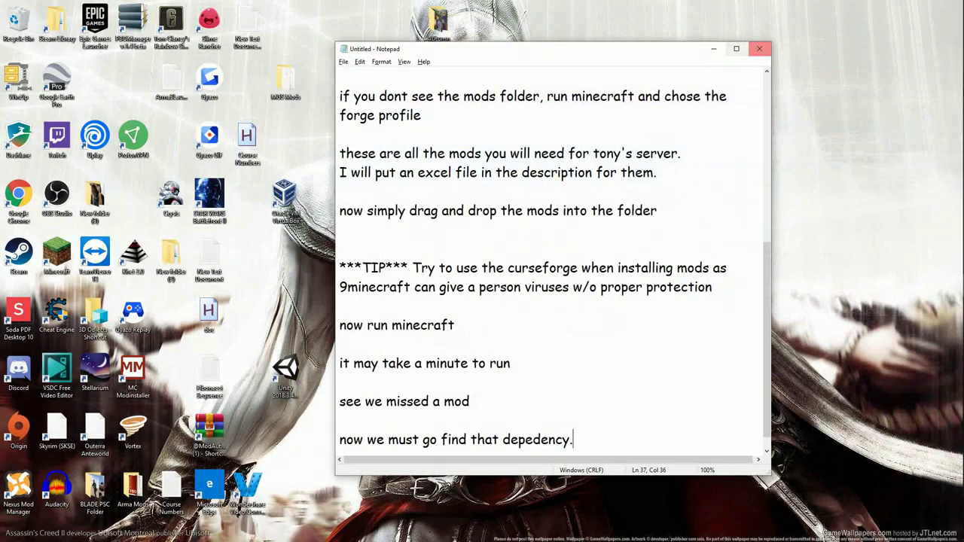
Return to the notes and add the line "now lets try that again :)" after a blank line.
click(947, 31)
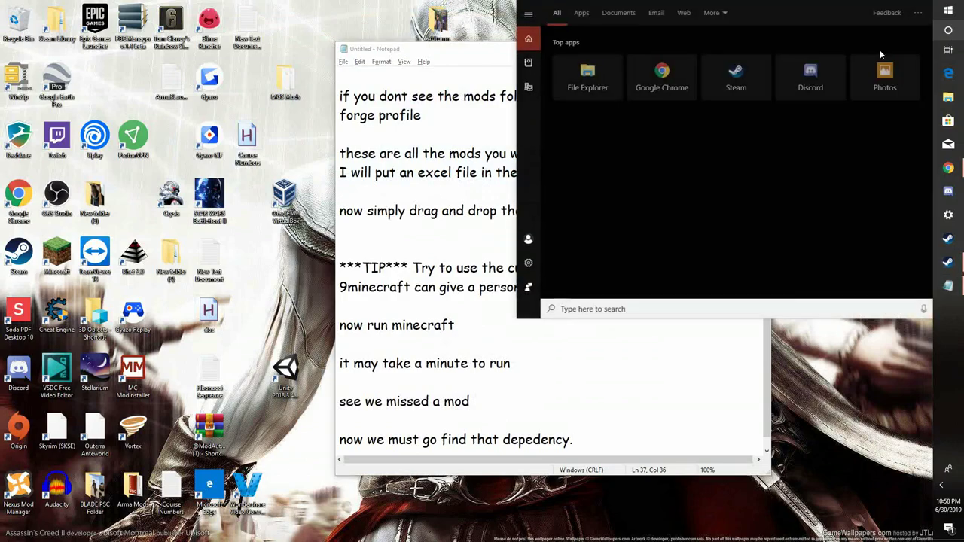
click(584, 462)
key(Return)
key(Return)
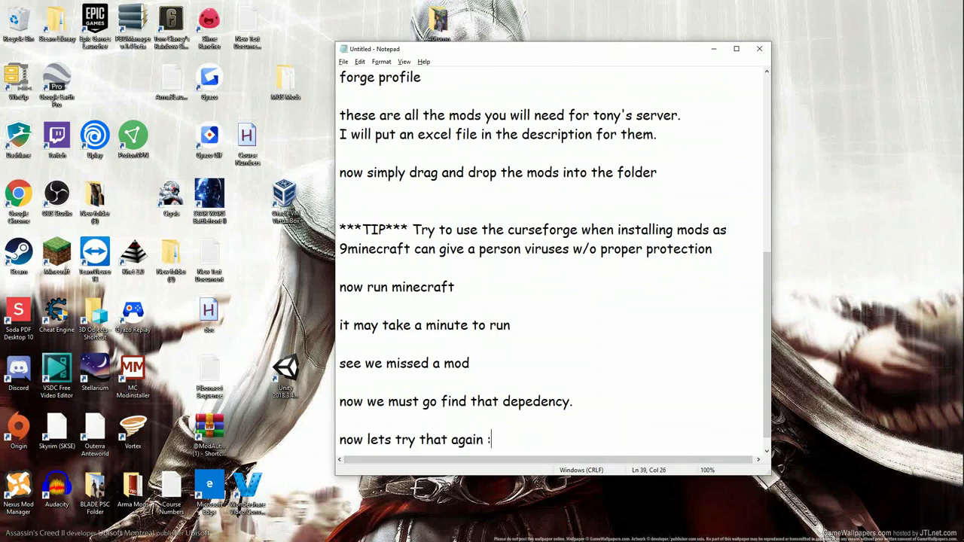
Reopen the Minecraft Launcher and start the game again with the forgecraft profile.
mouse_move(961, 45)
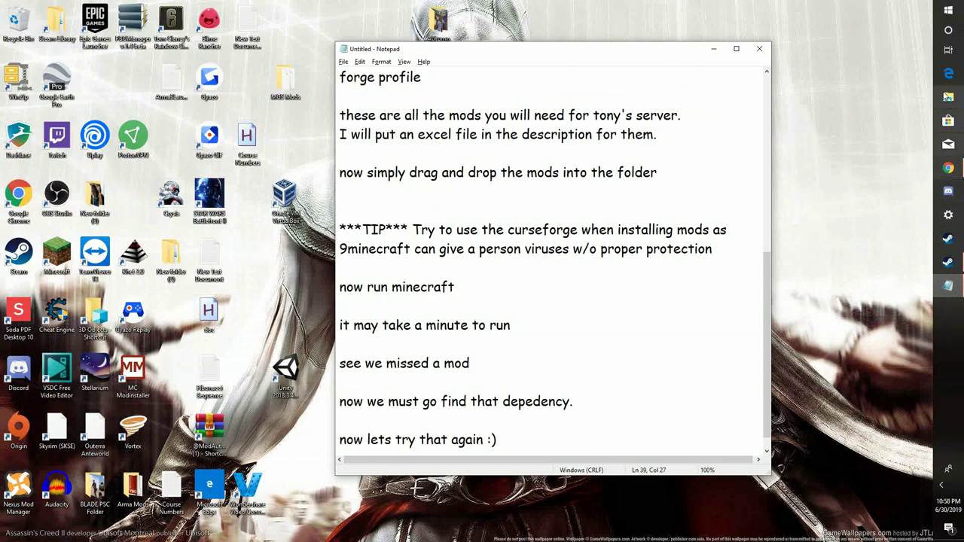
key(super)
text(mine)
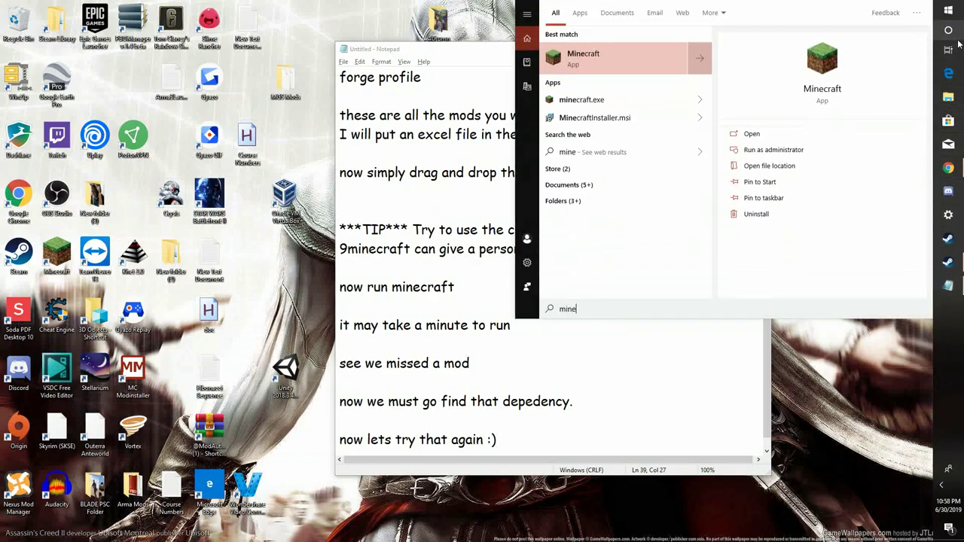
key(Return)
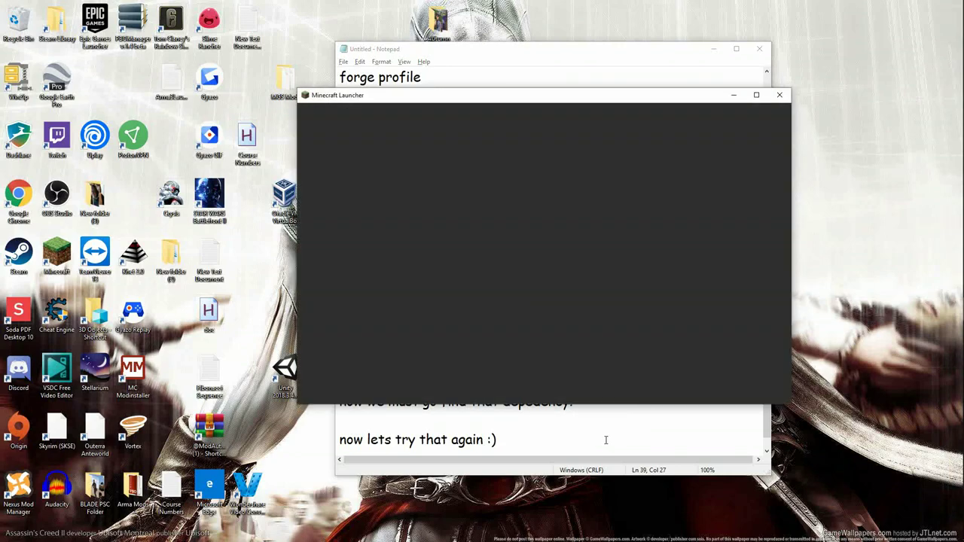
click(612, 380)
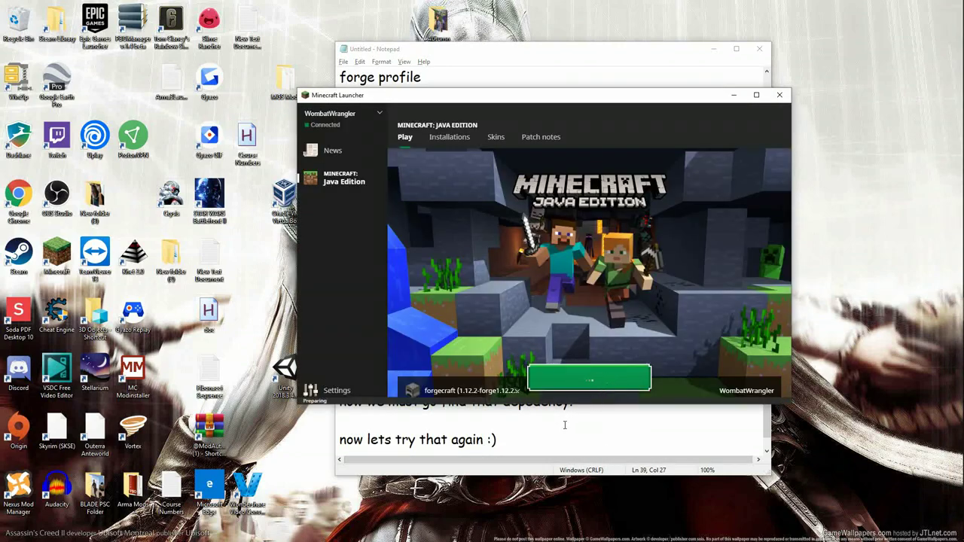
Add the line "lets how we didnt forget anything else XD" after a blank line in the notes, then minimize them.
key(Return)
key(Return)
text(,)
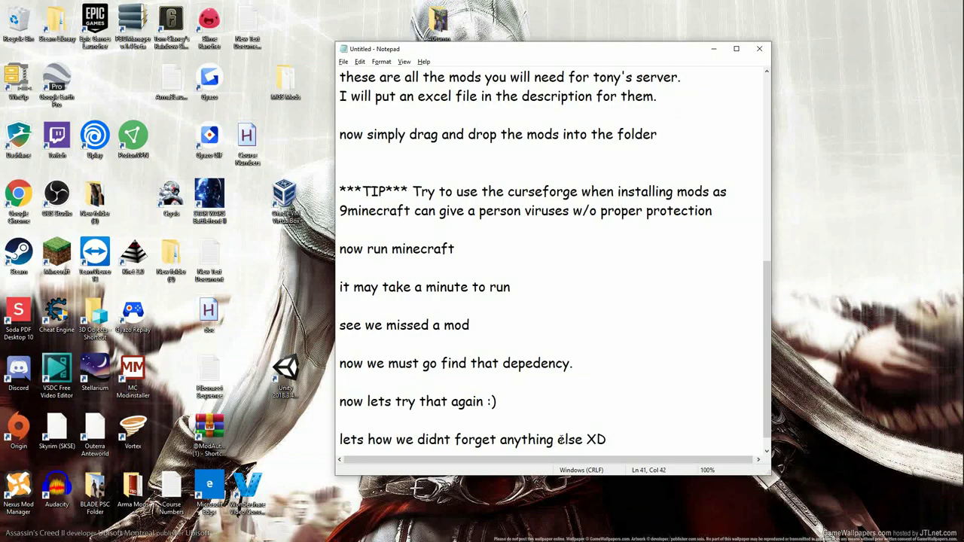
key(Return)
key(Return)
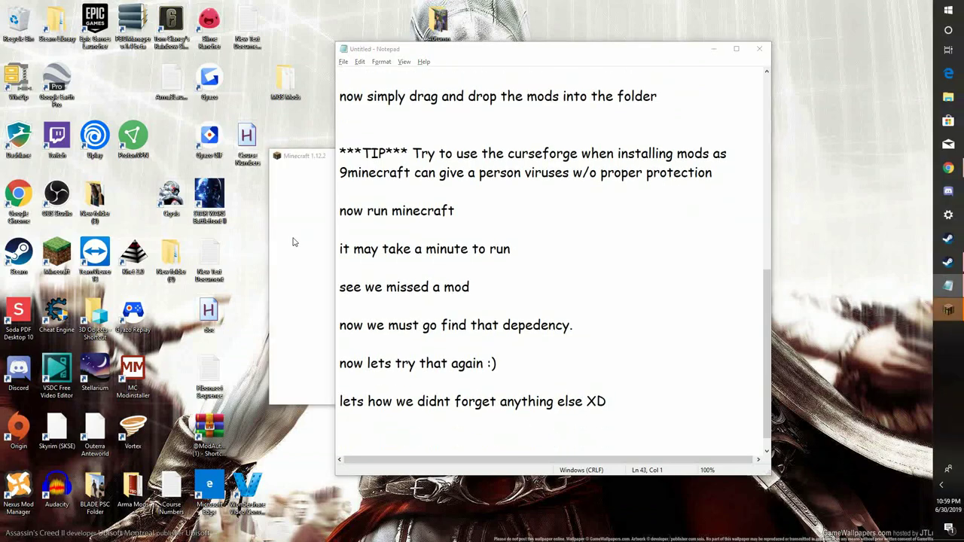
click(715, 50)
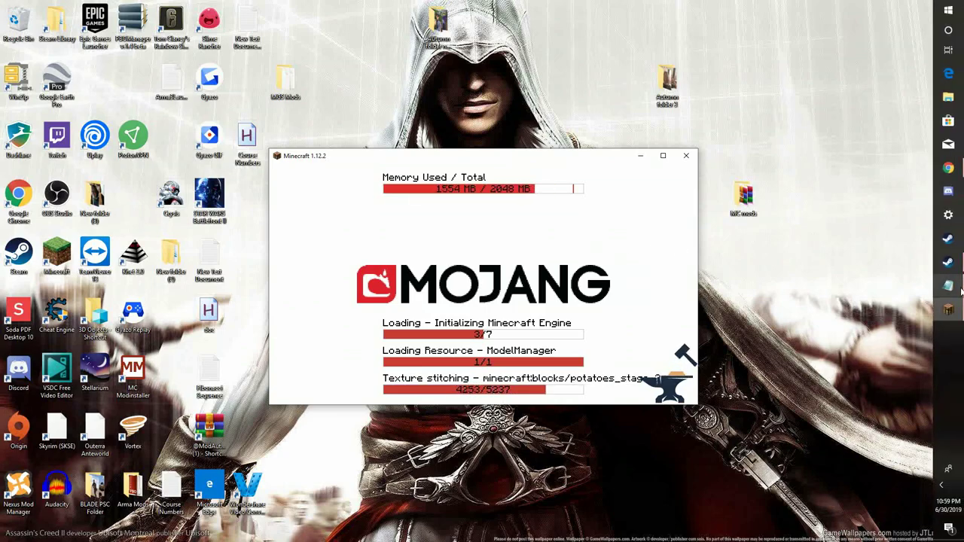
Once the game has loaded, look through the list of installed mods and return to the title screen.
mouse_move(960, 290)
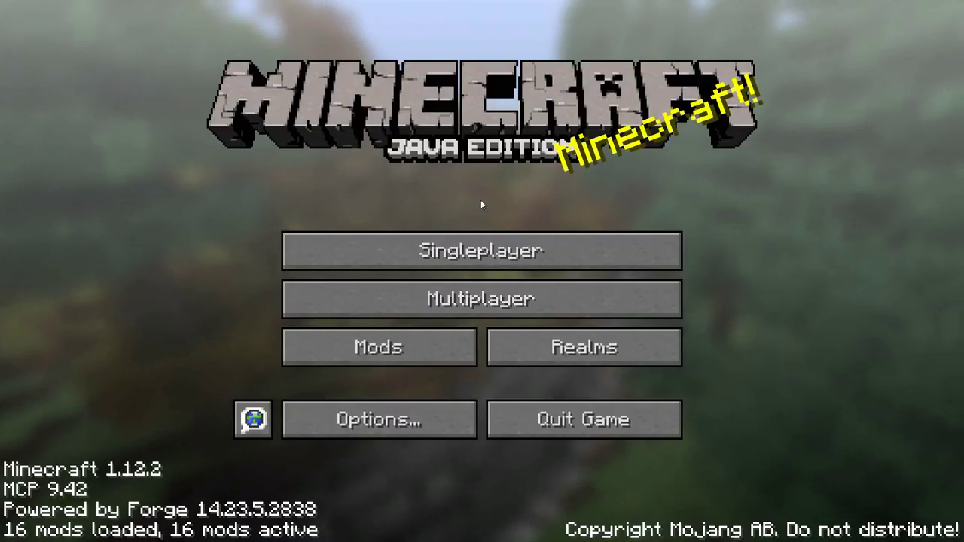
click(451, 361)
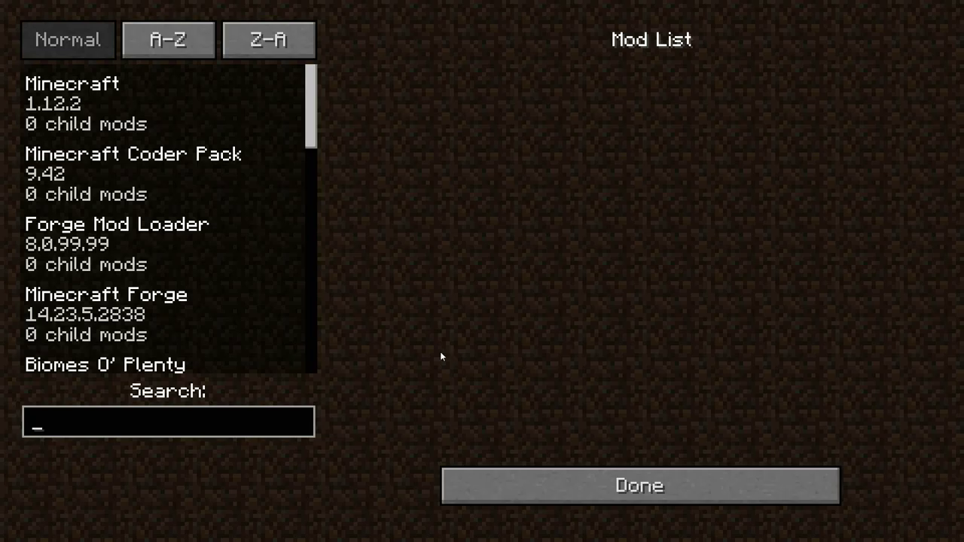
drag(306, 105, 325, 95)
click(634, 490)
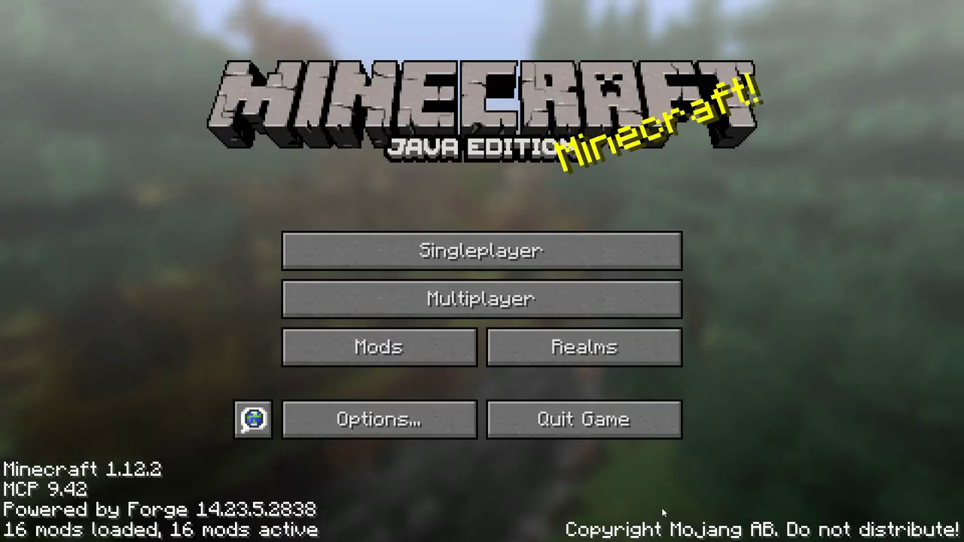
Start a new singleplayer world named with the server owner's first name plus "server test", in Creative game mode.
click(522, 263)
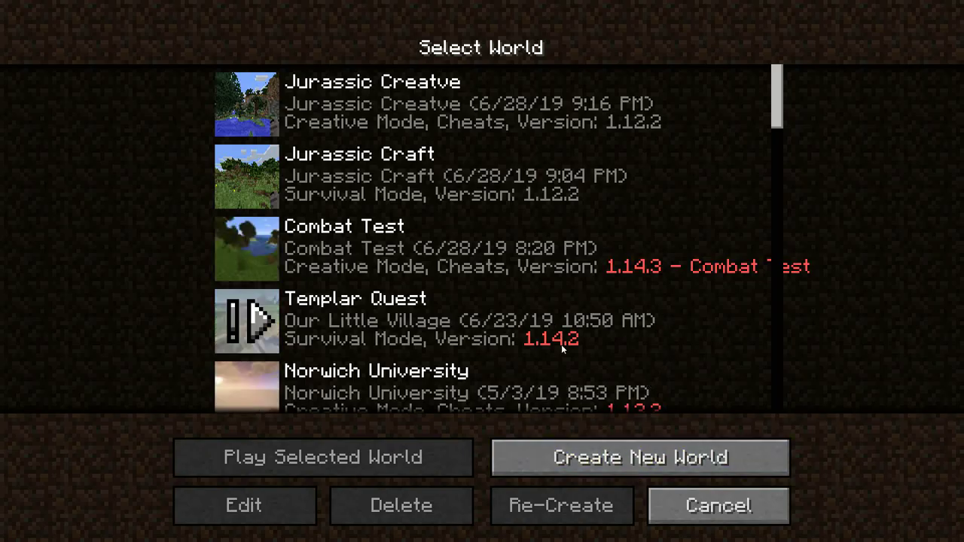
click(623, 451)
key(BackSpace)
key(BackSpace)
key(BackSpace)
key(BackSpace)
key(BackSpace)
key(BackSpace)
key(BackSpace)
key(BackSpace)
key(BackSpace)
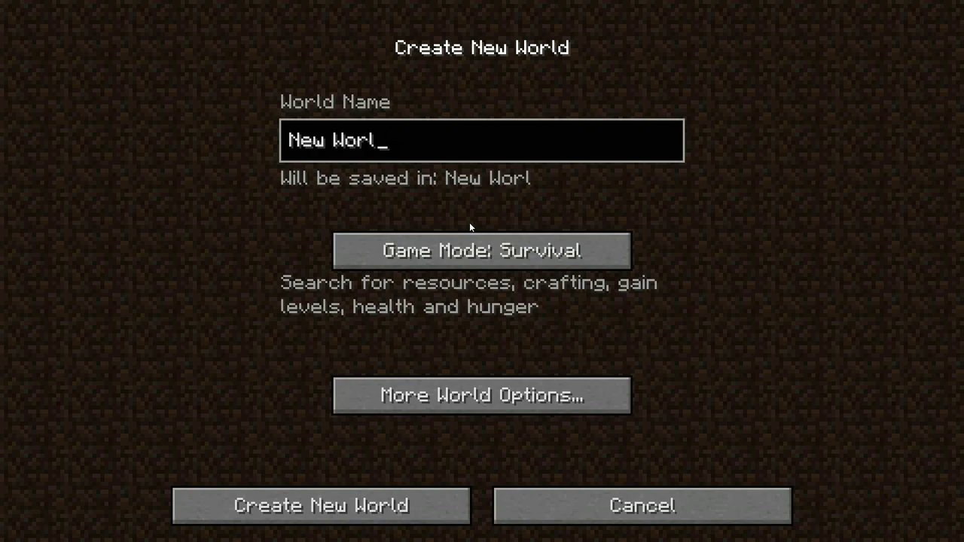
text(Tonys )
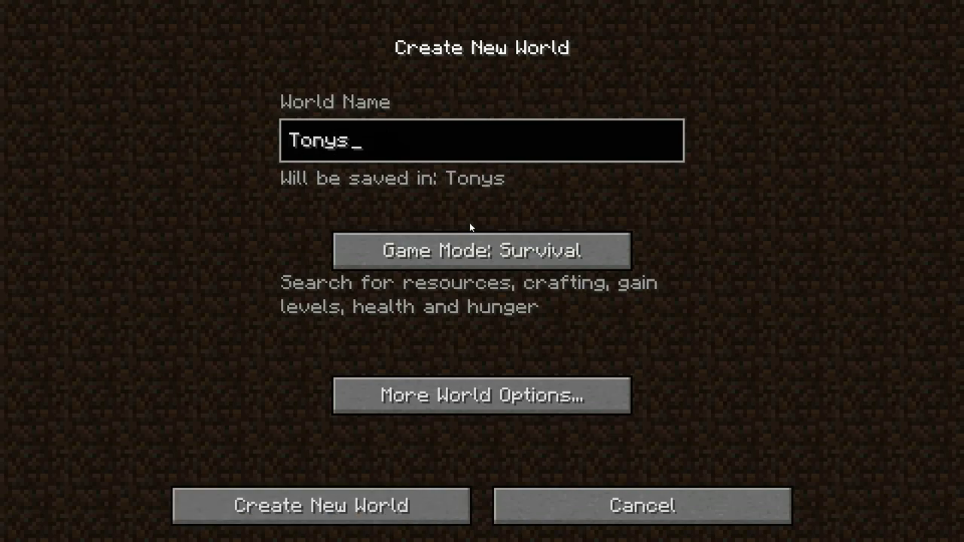
text(server test)
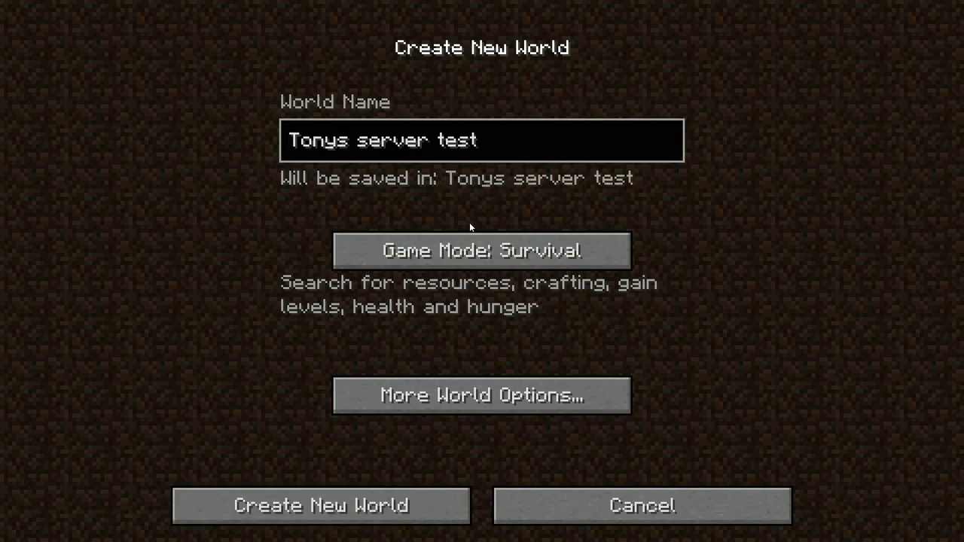
click(465, 238)
click(465, 243)
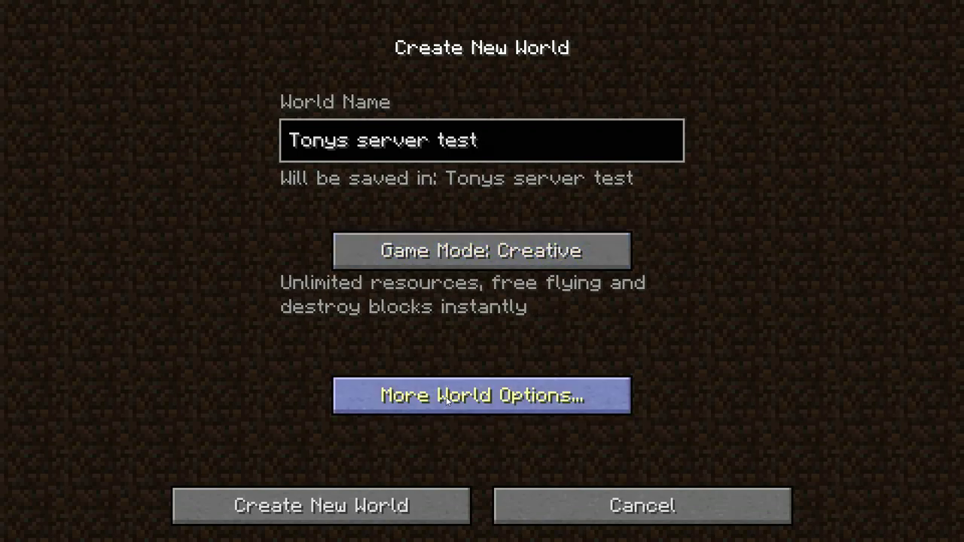
Set the world type to Biomes O' Plenty in the additional world options and create the world.
click(478, 385)
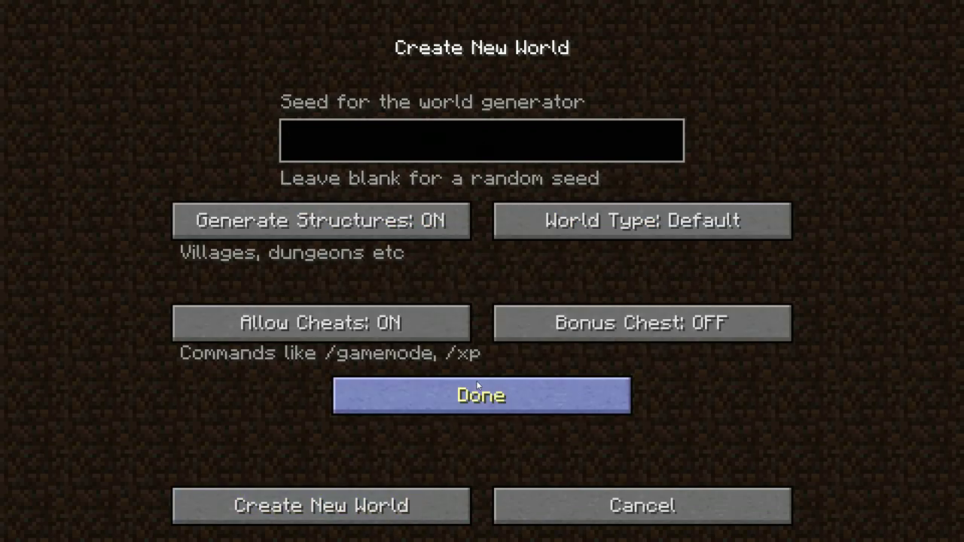
click(568, 236)
click(567, 237)
click(567, 236)
click(568, 236)
click(568, 235)
click(568, 235)
click(568, 235)
click(568, 235)
click(569, 237)
click(569, 239)
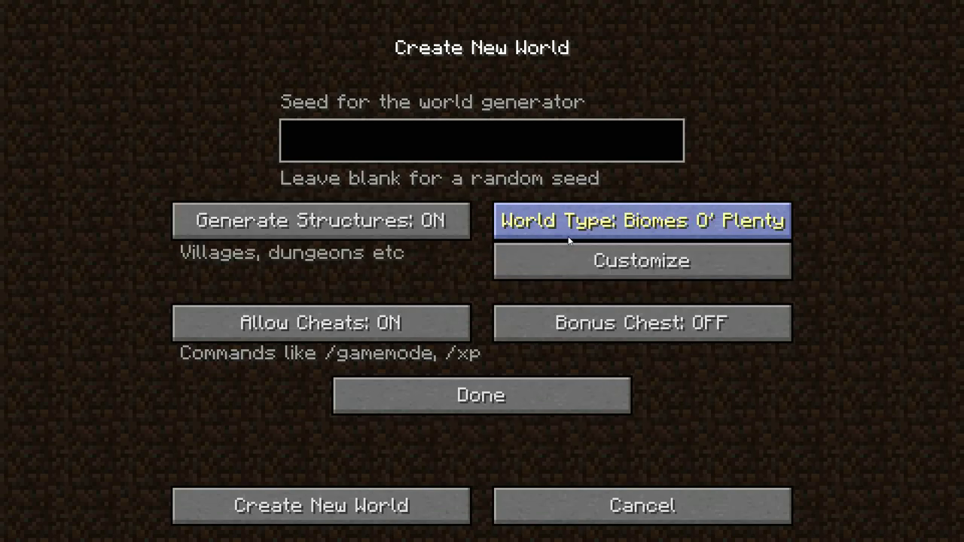
click(404, 518)
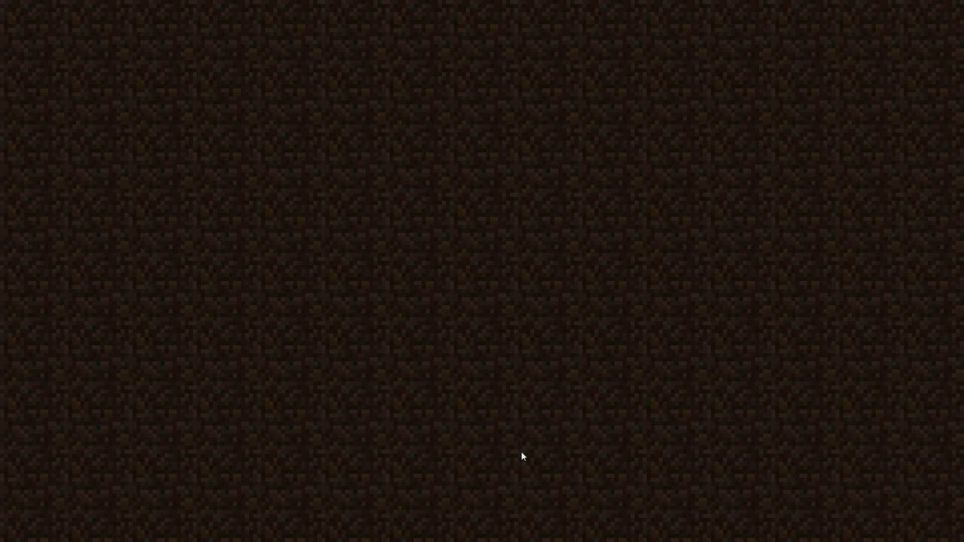